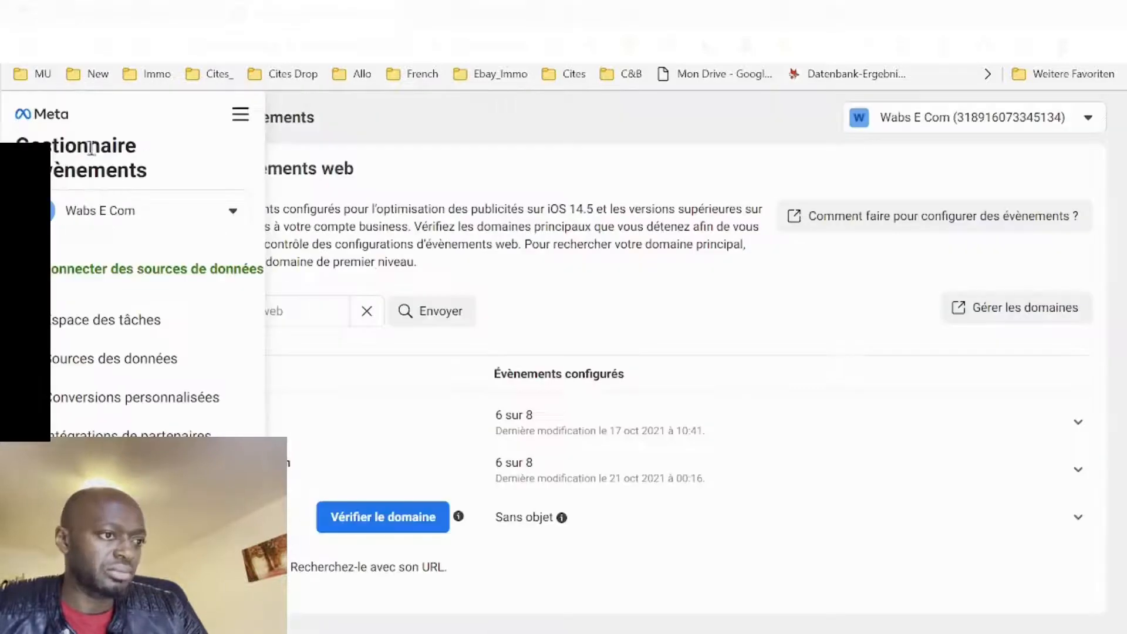
Step: Switch from the Events Manager to the Ads Manager (Gestionnaire de publicités)
{"action": "left_click", "coordinate": [240, 113]}
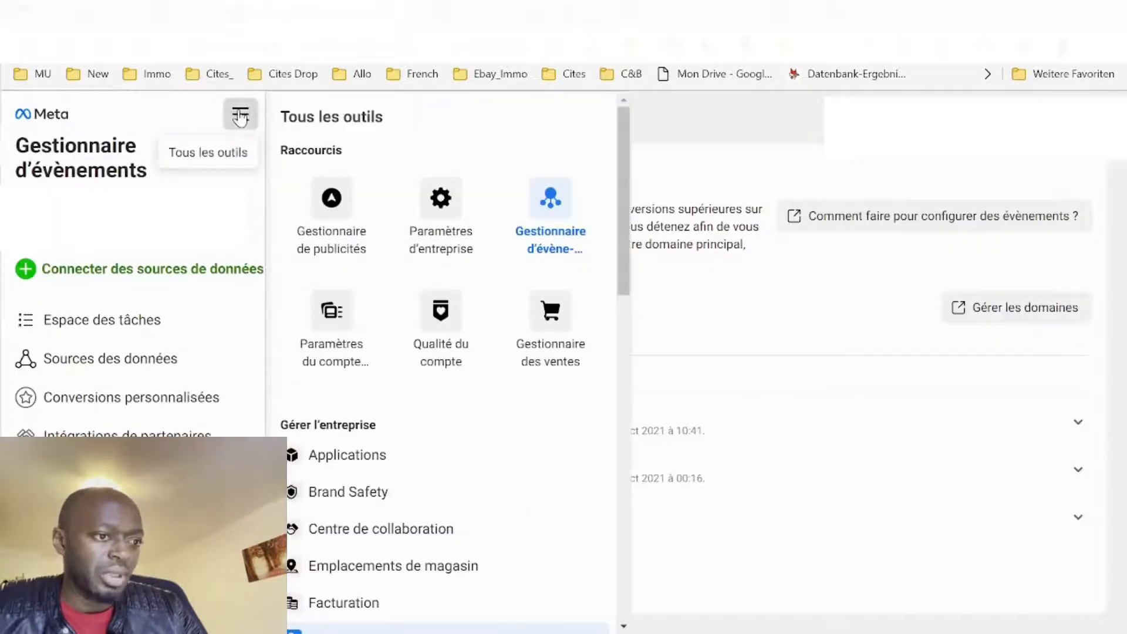
{"action": "left_click", "coordinate": [332, 240]}
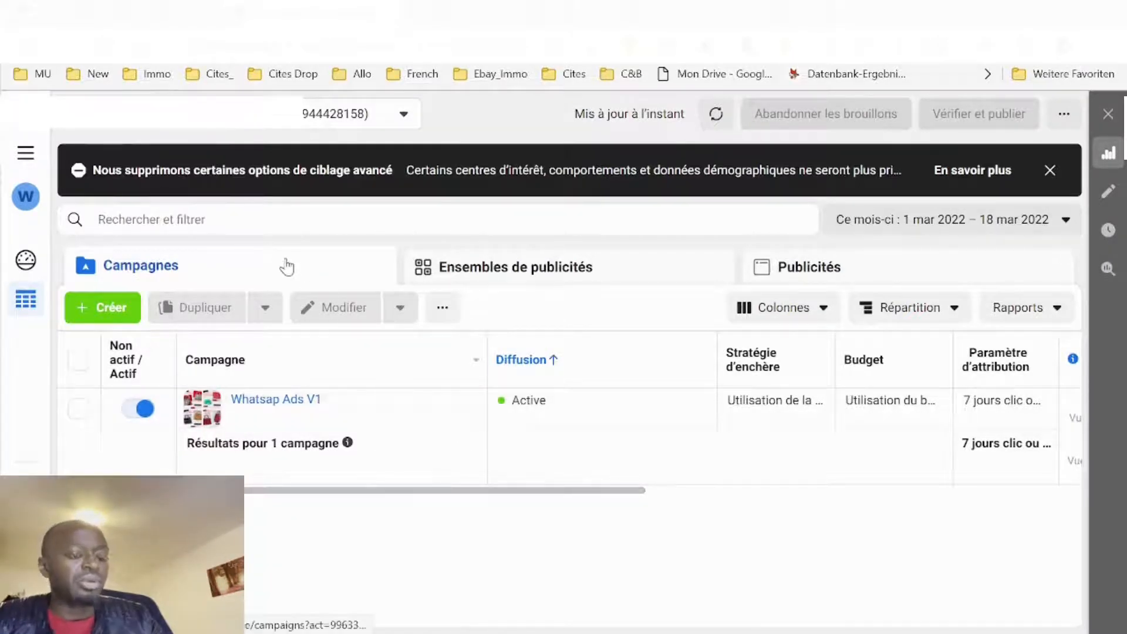
Step: Examine the ads inside the ad sets "Whatsapp Ads version 1 - Copie" and "Whatsapp Ads version 2"
{"action": "left_click", "coordinate": [546, 271]}
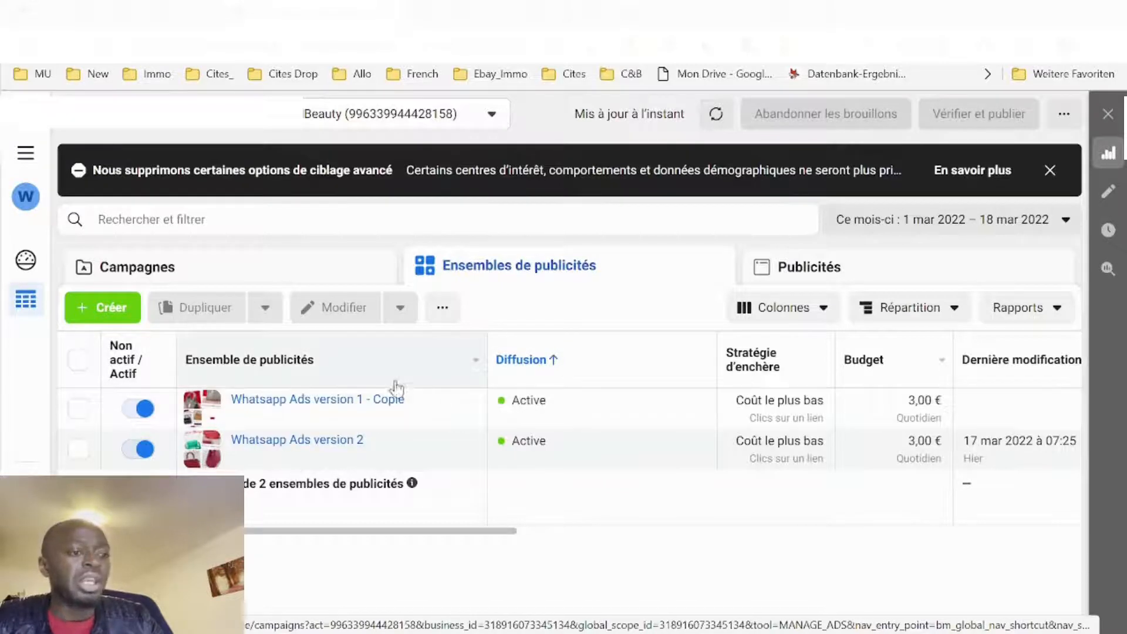
{"action": "left_click", "coordinate": [322, 401]}
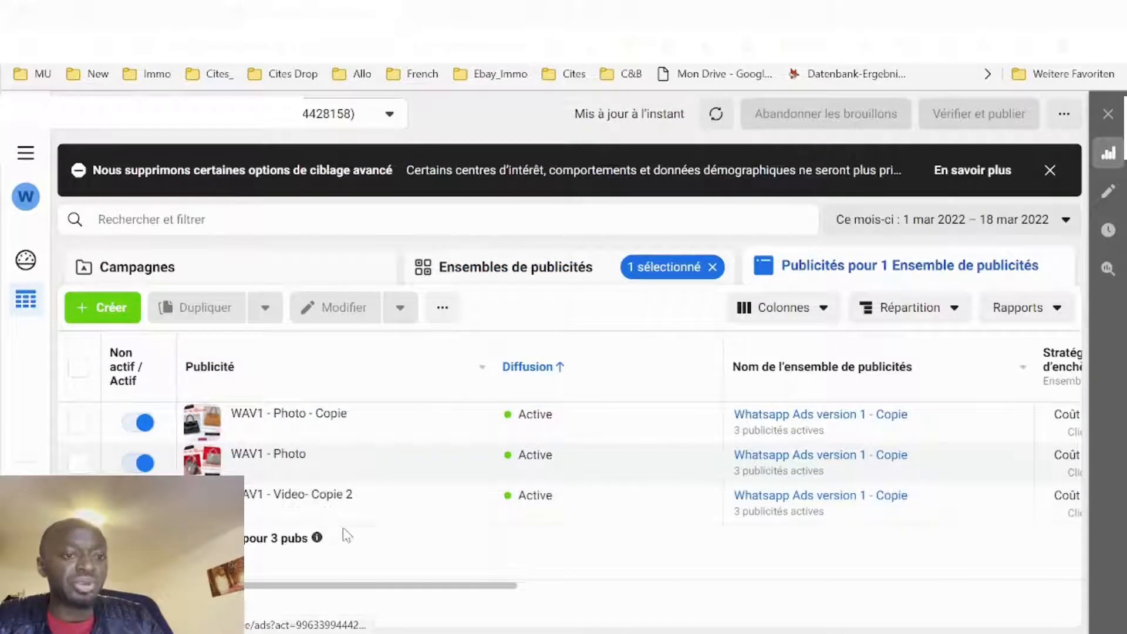
{"action": "left_click", "coordinate": [531, 269]}
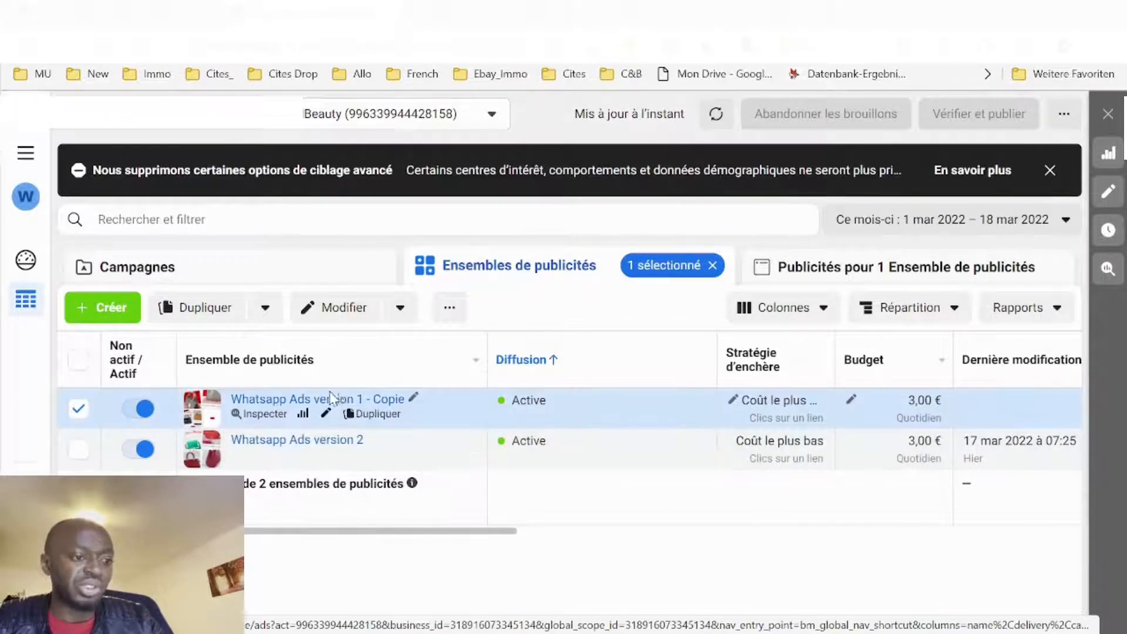
{"action": "left_click", "coordinate": [332, 399]}
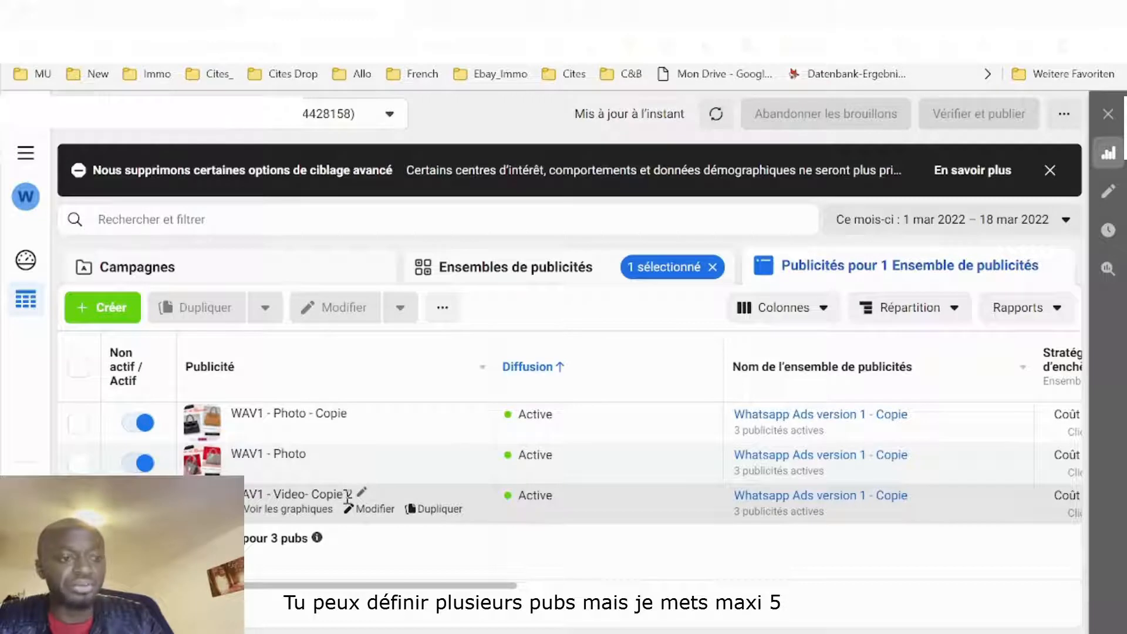
{"action": "left_click", "coordinate": [545, 268]}
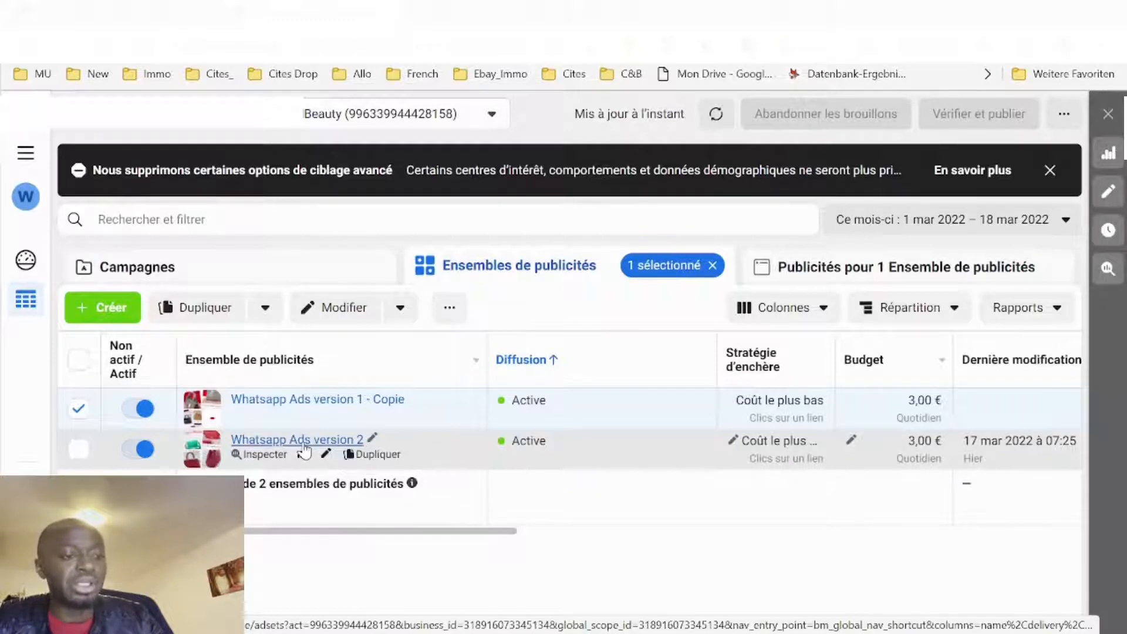
{"action": "left_click", "coordinate": [337, 441]}
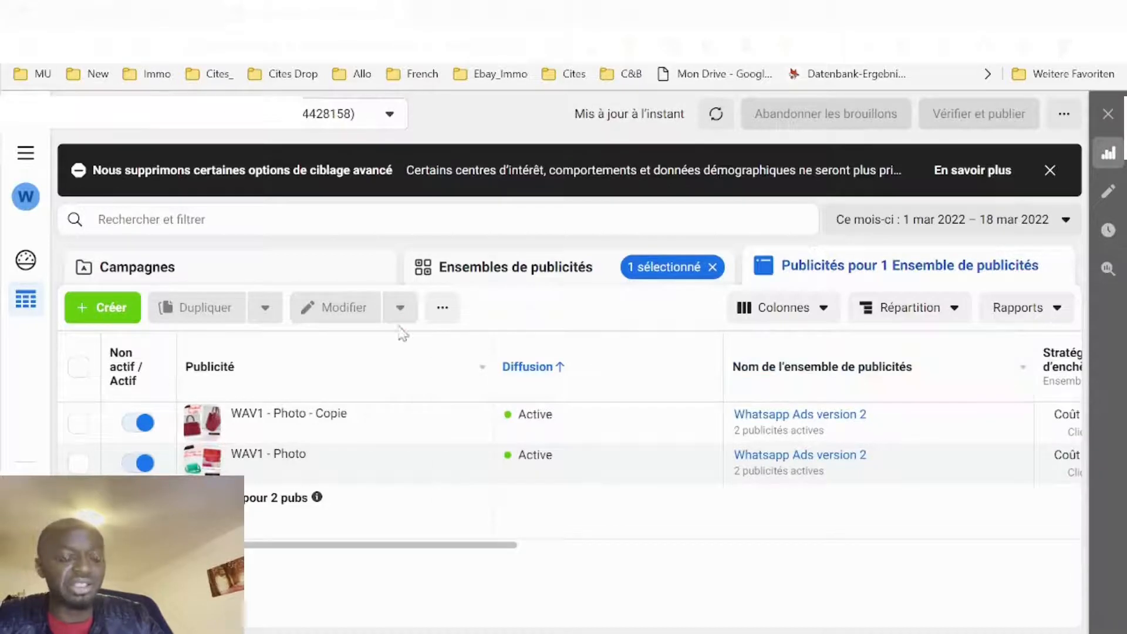
Step: Return to the campaign list and start a new campaign with the Ventes objective
{"action": "left_click", "coordinate": [233, 270]}
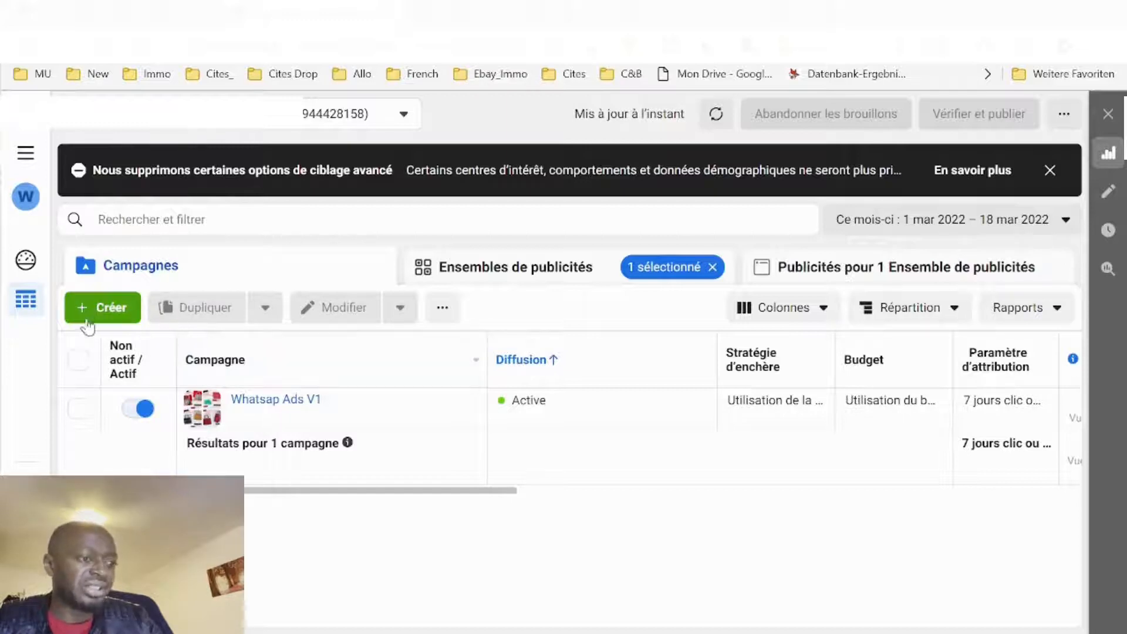
{"action": "left_click", "coordinate": [103, 308]}
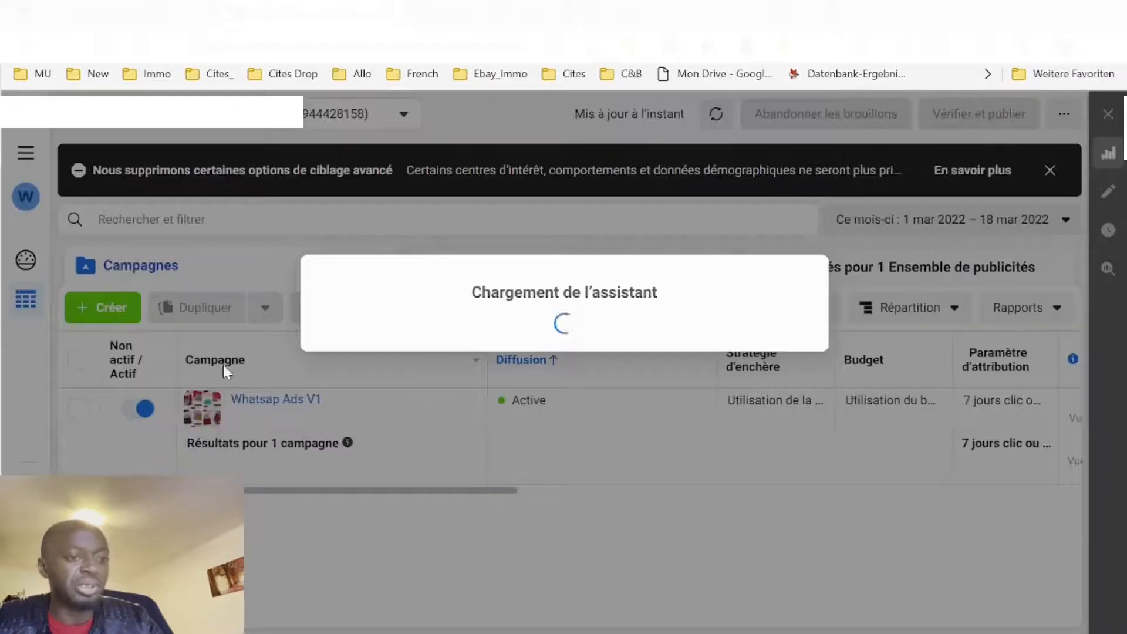
{"action": "scroll", "coordinate": [565, 402], "scroll_direction": "down", "scroll_amount": 1}
{"action": "scroll", "coordinate": [564, 401], "scroll_direction": "down", "scroll_amount": 2}
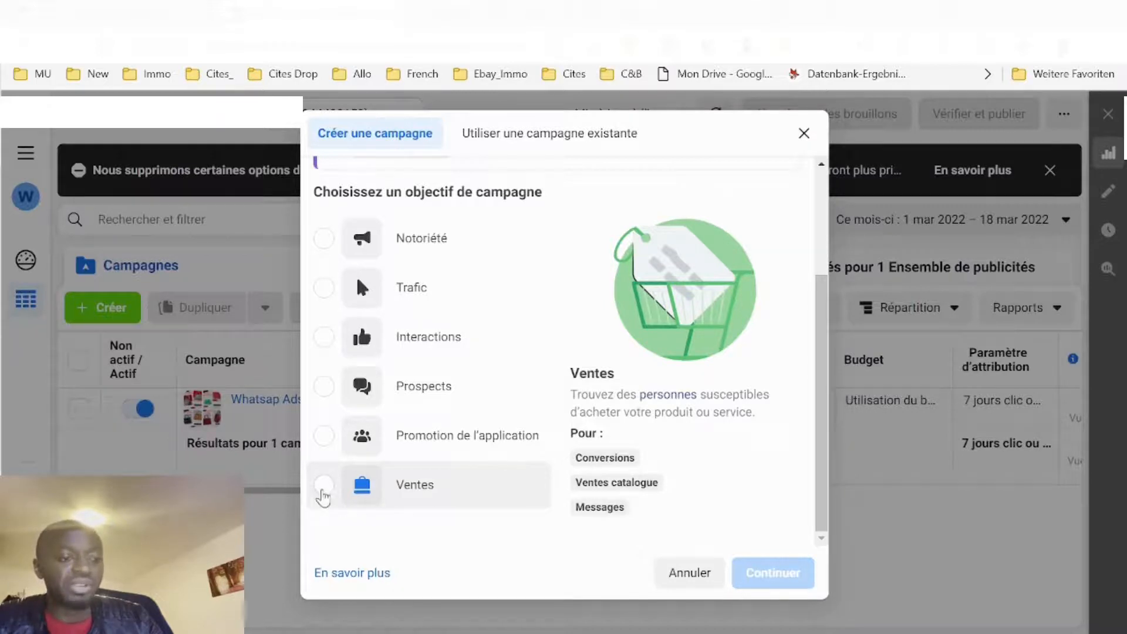
{"action": "left_click", "coordinate": [324, 485]}
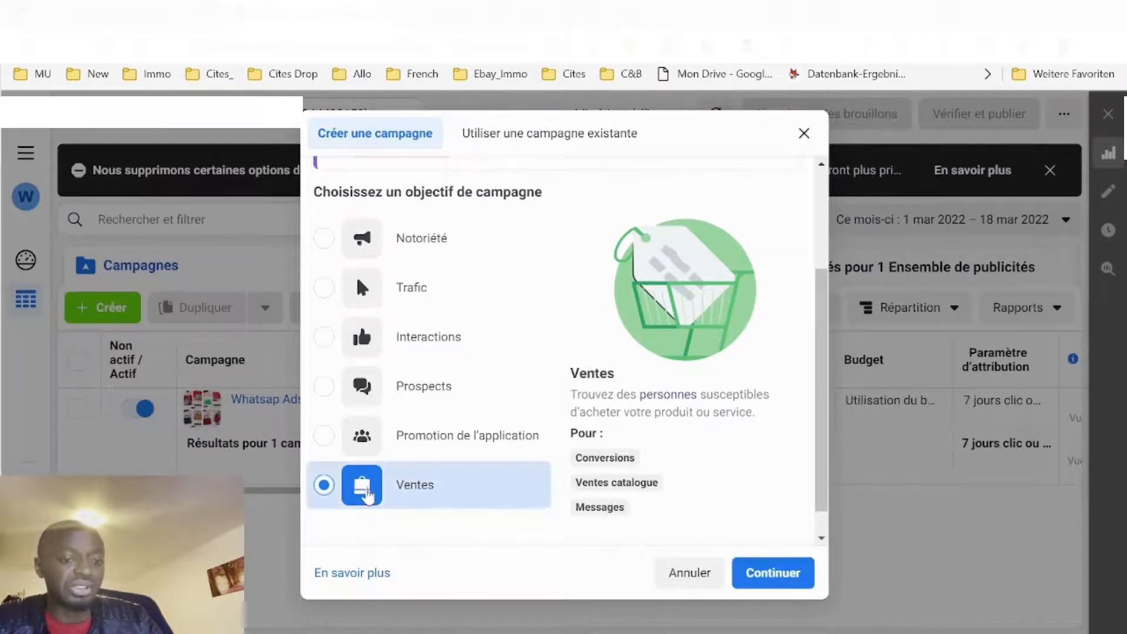
Step: Expand the optional naming section and name the campaign "Exple Campagne"
{"action": "scroll", "coordinate": [744, 479], "scroll_direction": "down", "scroll_amount": 1}
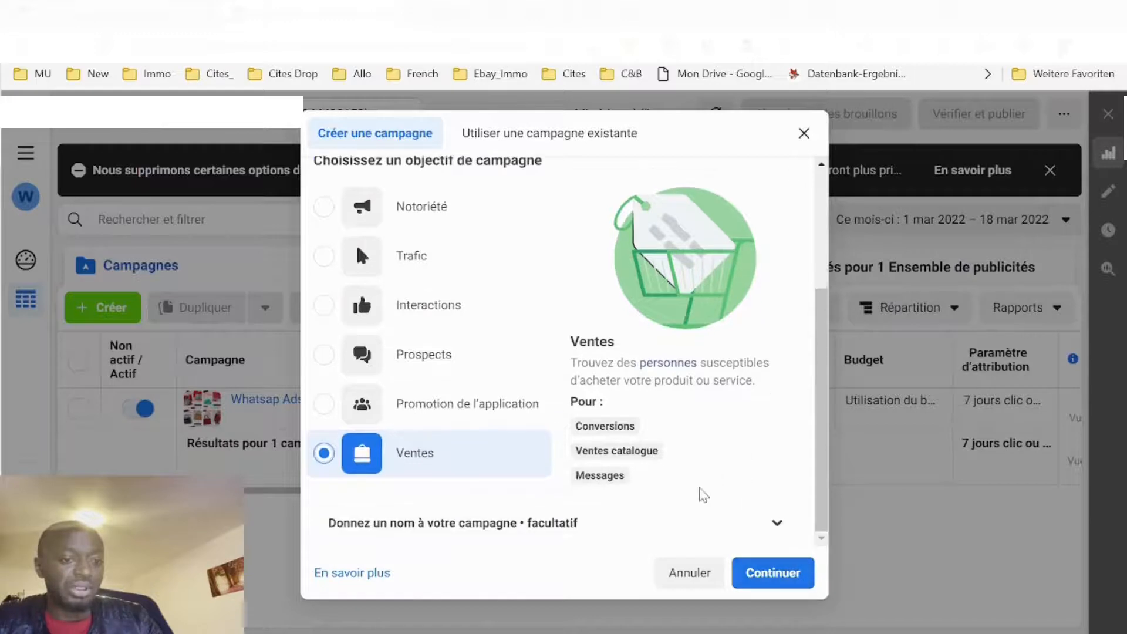
{"action": "left_click", "coordinate": [785, 524]}
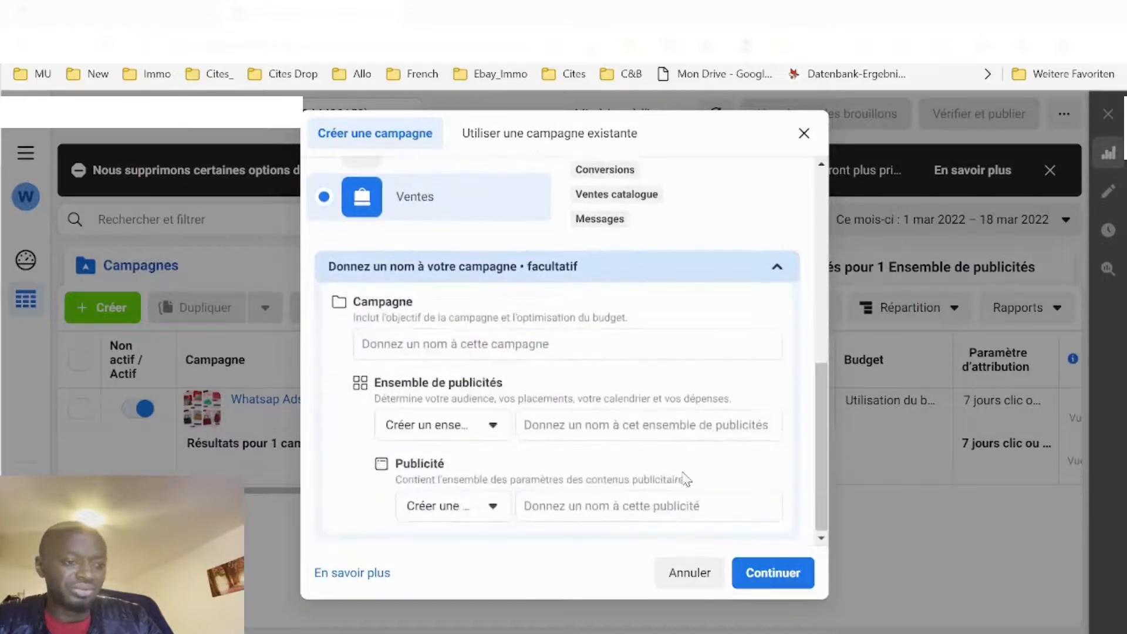
{"action": "left_click", "coordinate": [437, 348]}
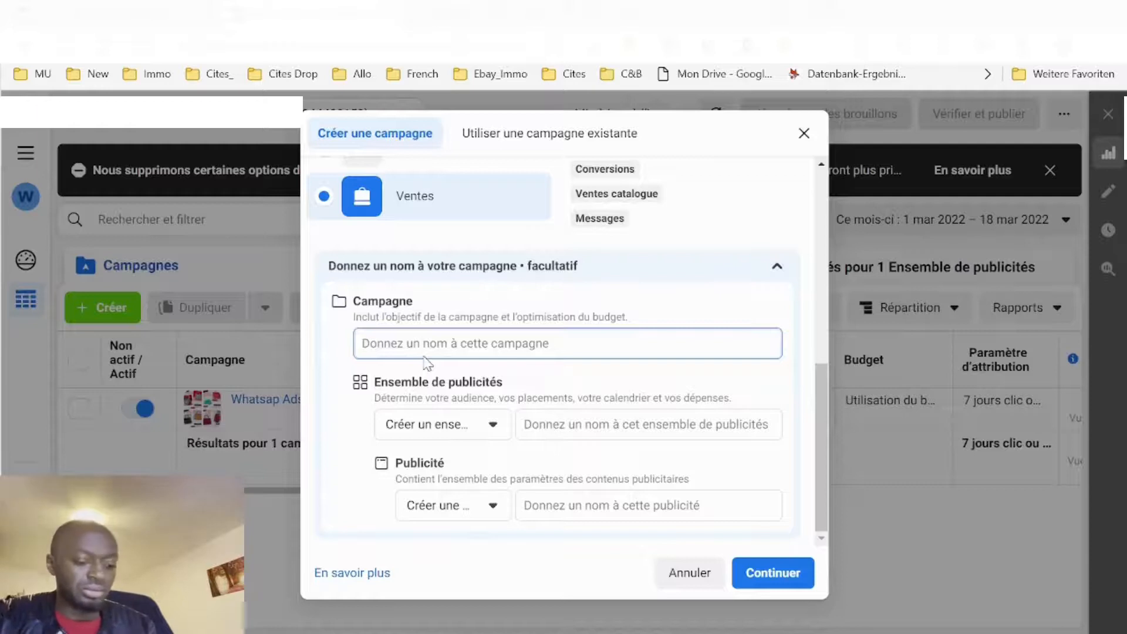
{"action": "type", "text": "Mus"}
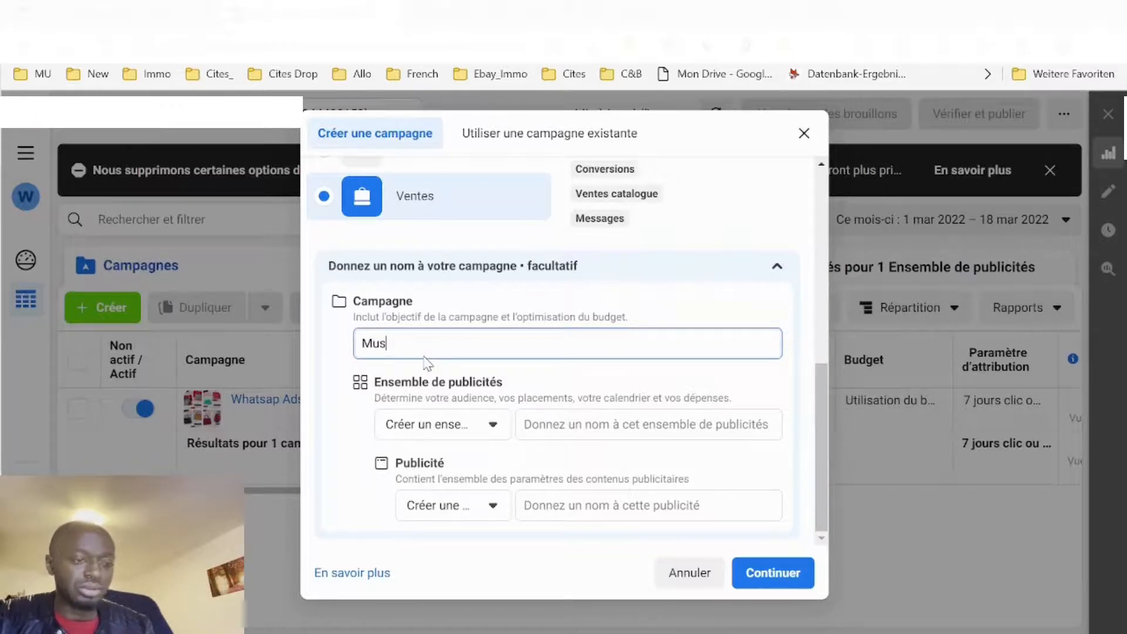
{"action": "key", "text": "BackSpace"}
{"action": "type", "text": "Exple Campagne"}
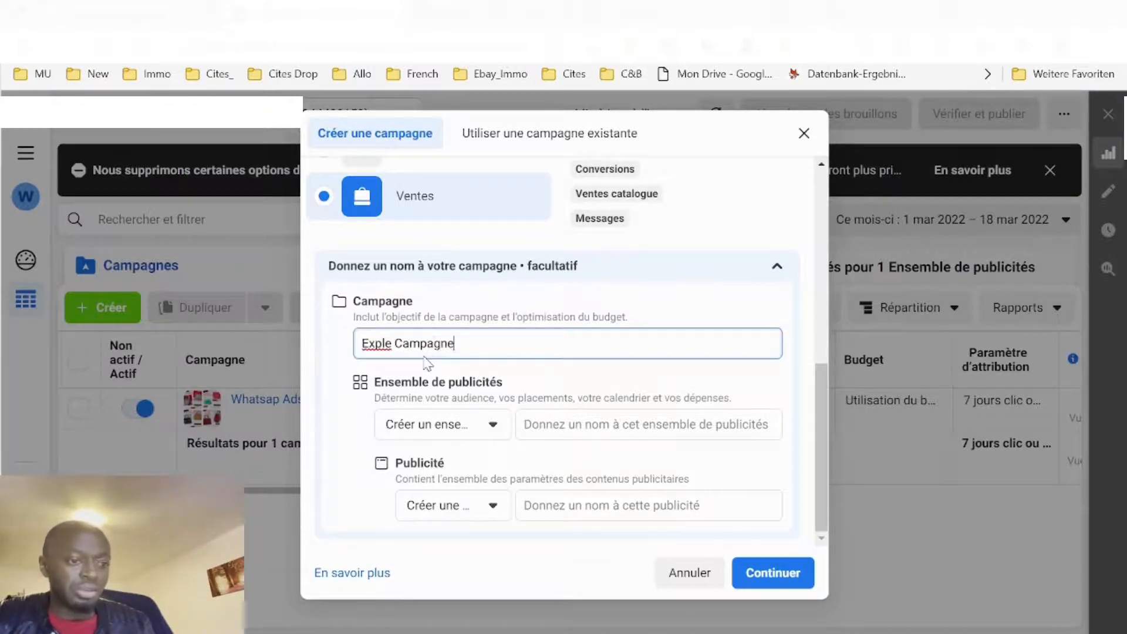
Step: Name the new ad set "Exple Campagne V1" and its ad "Exple Campagne V1PUB1", and continue to the campaign editor
{"action": "left_click", "coordinate": [496, 424]}
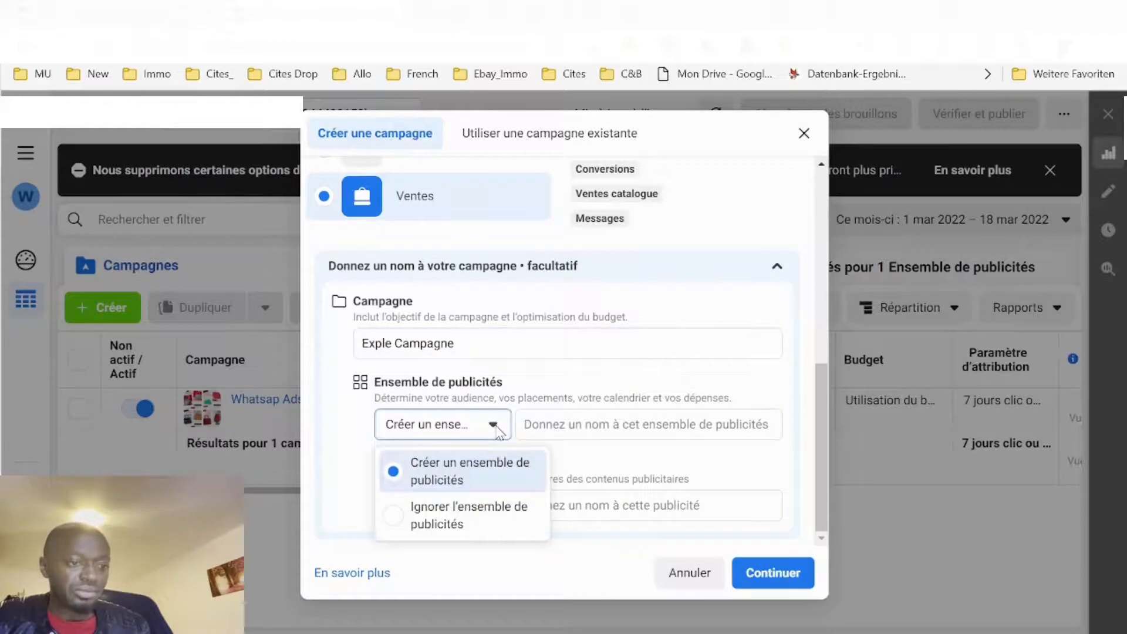
{"action": "left_click", "coordinate": [544, 422]}
{"action": "left_click", "coordinate": [435, 427]}
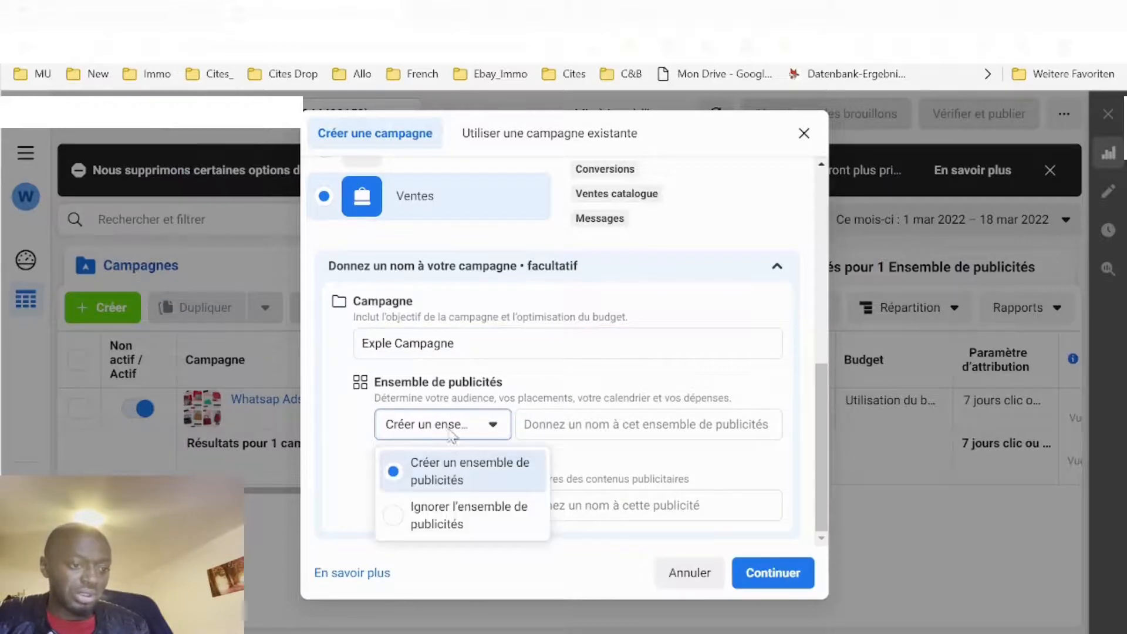
{"action": "left_click", "coordinate": [544, 422]}
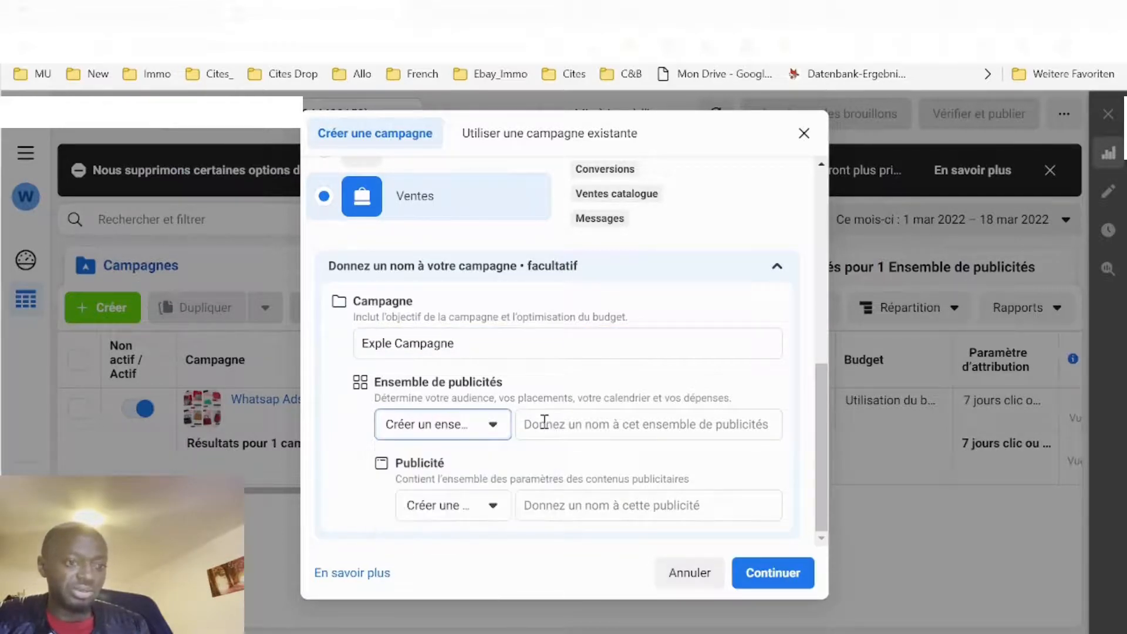
{"action": "left_click", "coordinate": [544, 422]}
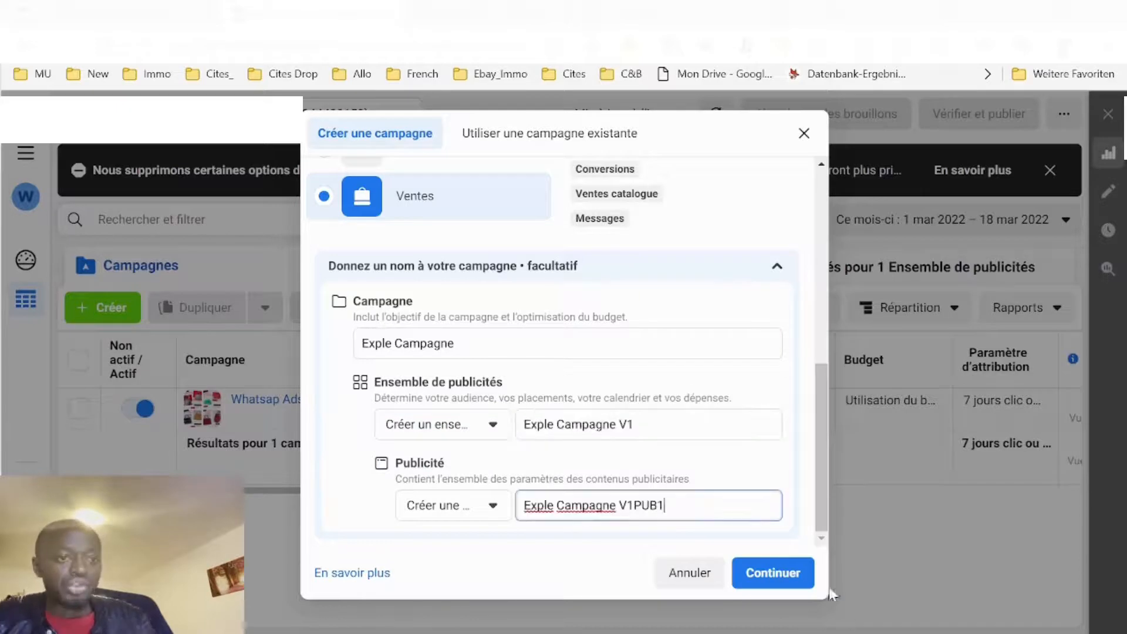
{"action": "left_click", "coordinate": [773, 573]}
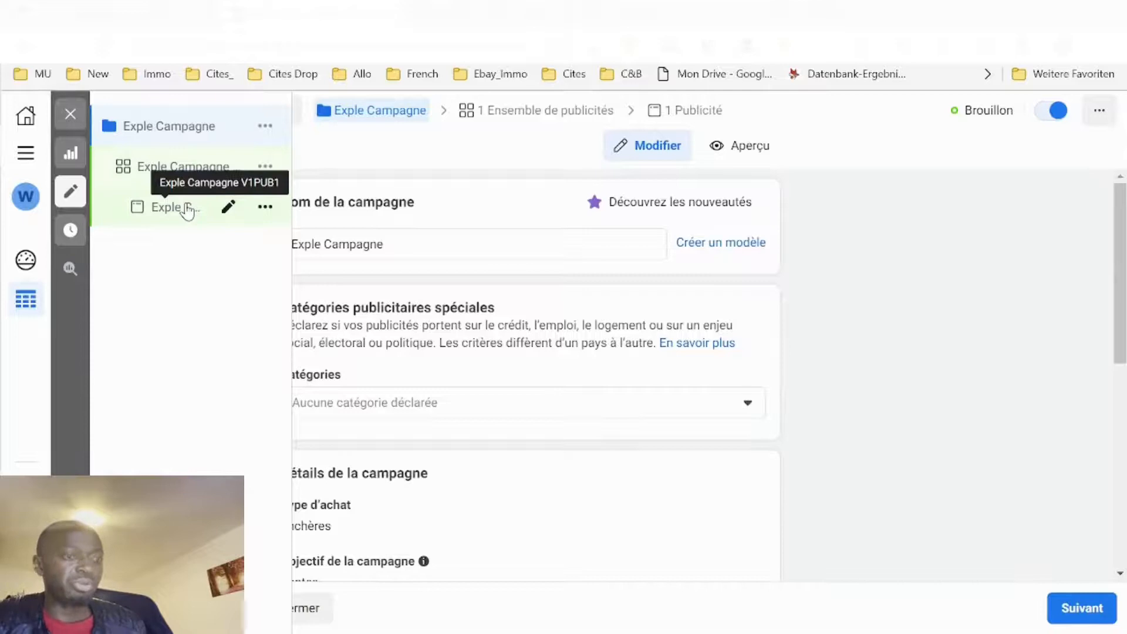
Step: Review the campaign's special ad categories, purchase type, objective, catalogue, A/B test and budget optimisation settings
{"action": "scroll", "coordinate": [463, 217], "scroll_direction": "down", "scroll_amount": 5}
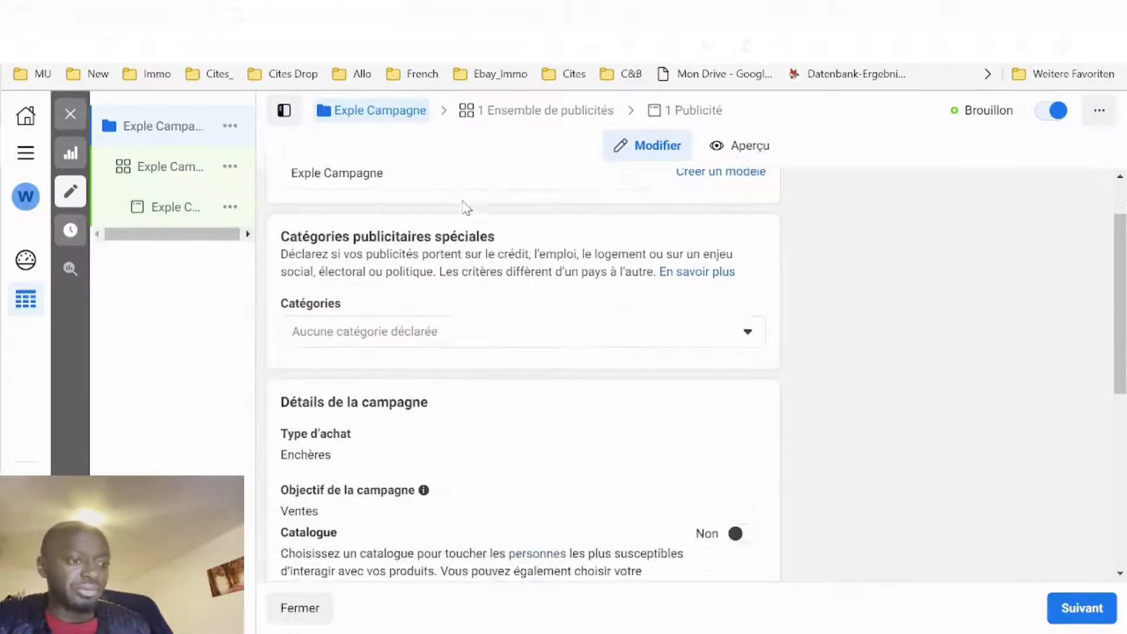
{"action": "scroll", "coordinate": [460, 231], "scroll_direction": "up", "scroll_amount": 4}
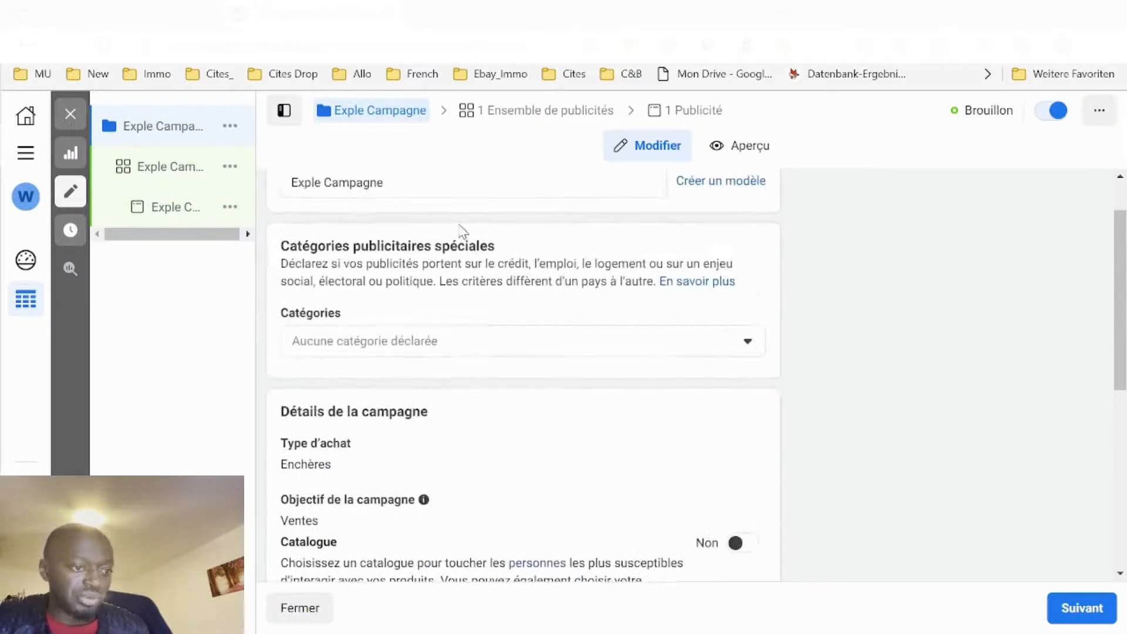
{"action": "left_click", "coordinate": [459, 328]}
{"action": "left_click", "coordinate": [484, 312]}
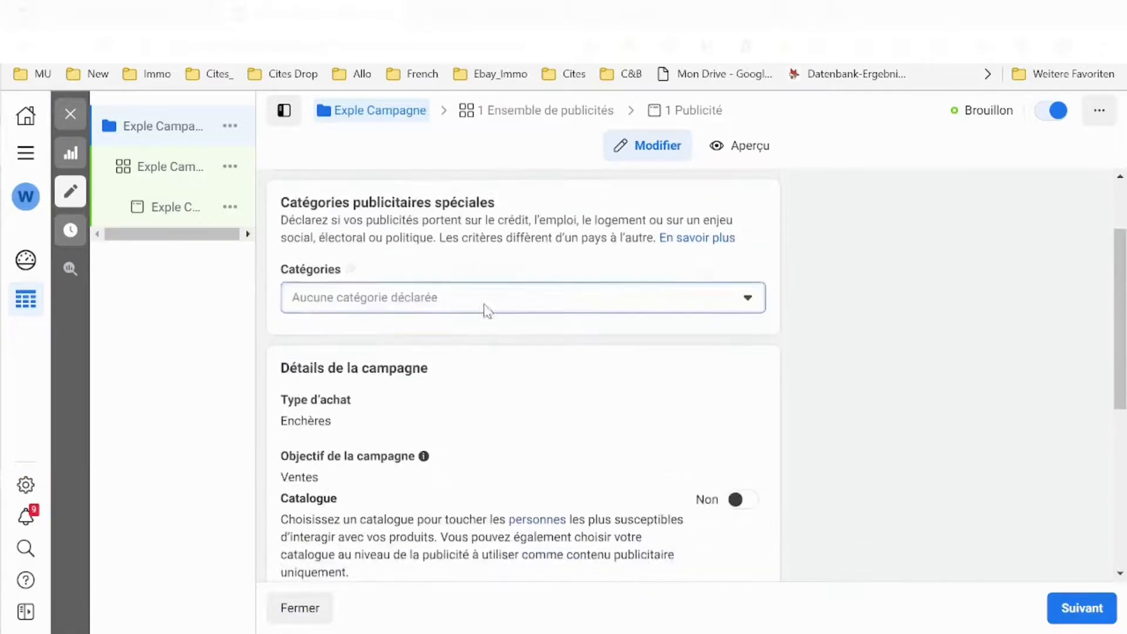
{"action": "scroll", "coordinate": [486, 312], "scroll_direction": "down", "scroll_amount": 2}
{"action": "scroll", "coordinate": [337, 304], "scroll_direction": "down", "scroll_amount": 2}
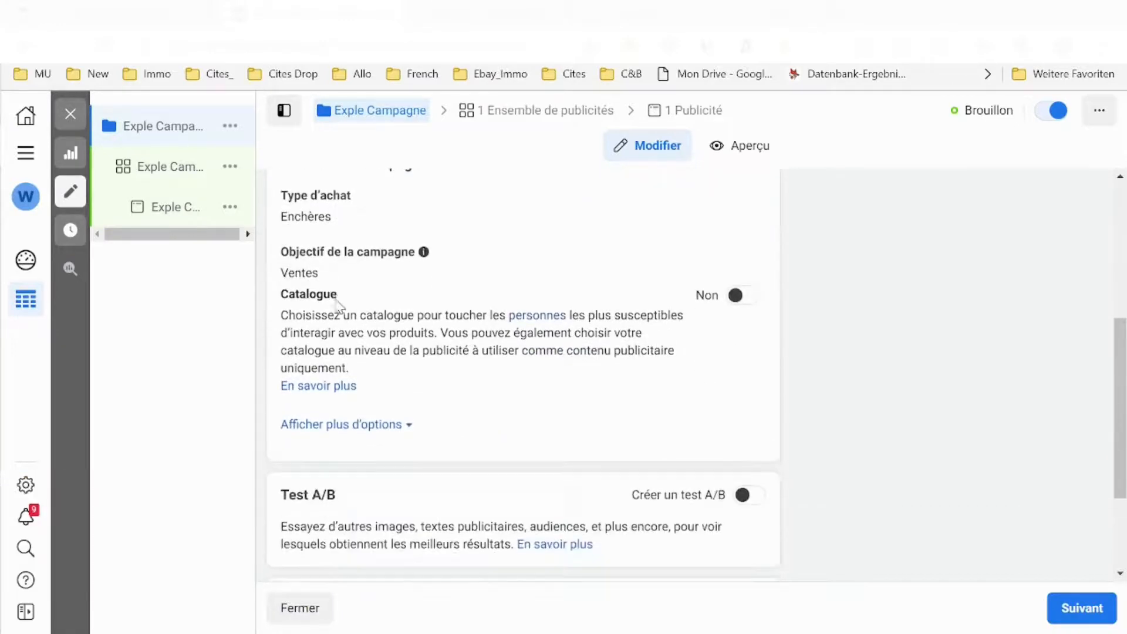
{"action": "scroll", "coordinate": [320, 244], "scroll_direction": "up", "scroll_amount": 1}
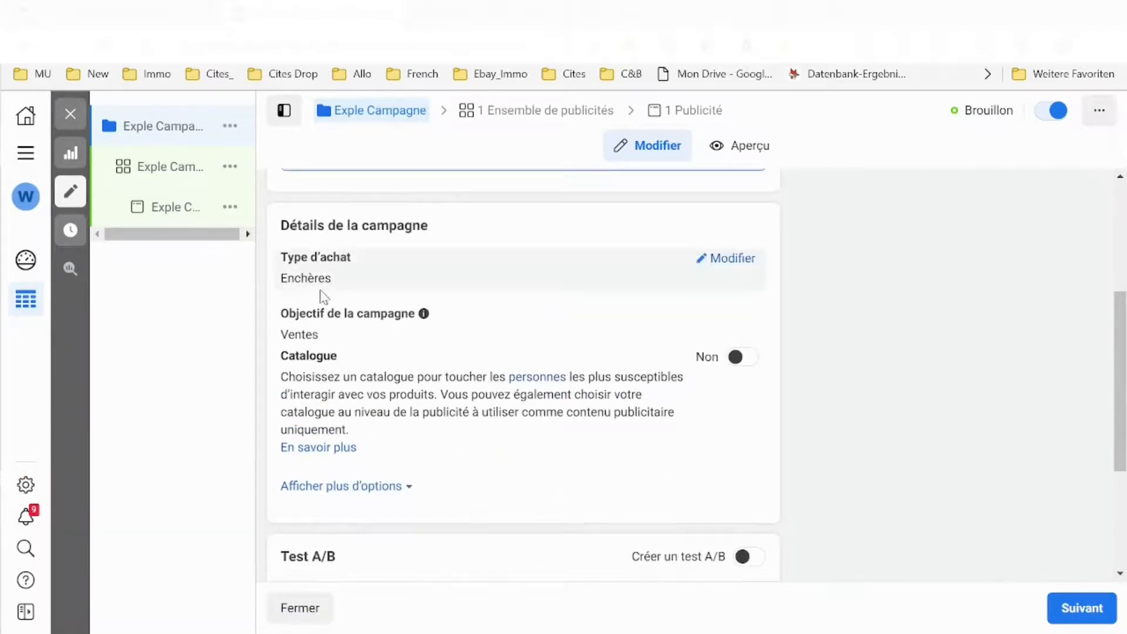
{"action": "scroll", "coordinate": [627, 341], "scroll_direction": "down", "scroll_amount": 4}
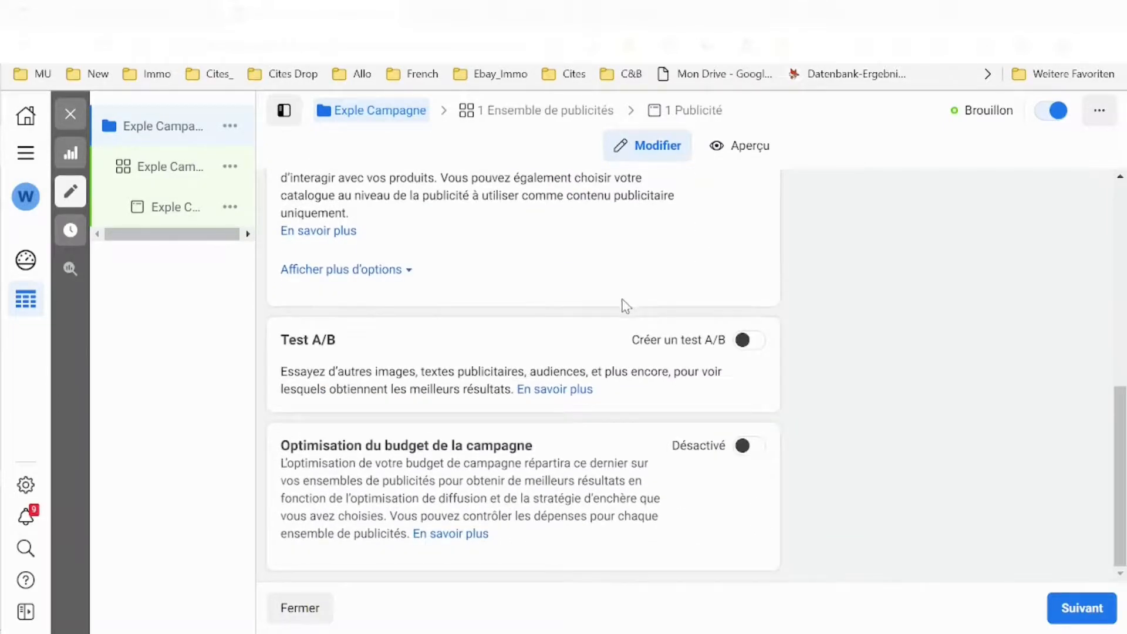
{"action": "scroll", "coordinate": [620, 326], "scroll_direction": "up", "scroll_amount": 7}
{"action": "scroll", "coordinate": [628, 376], "scroll_direction": "down", "scroll_amount": 7}
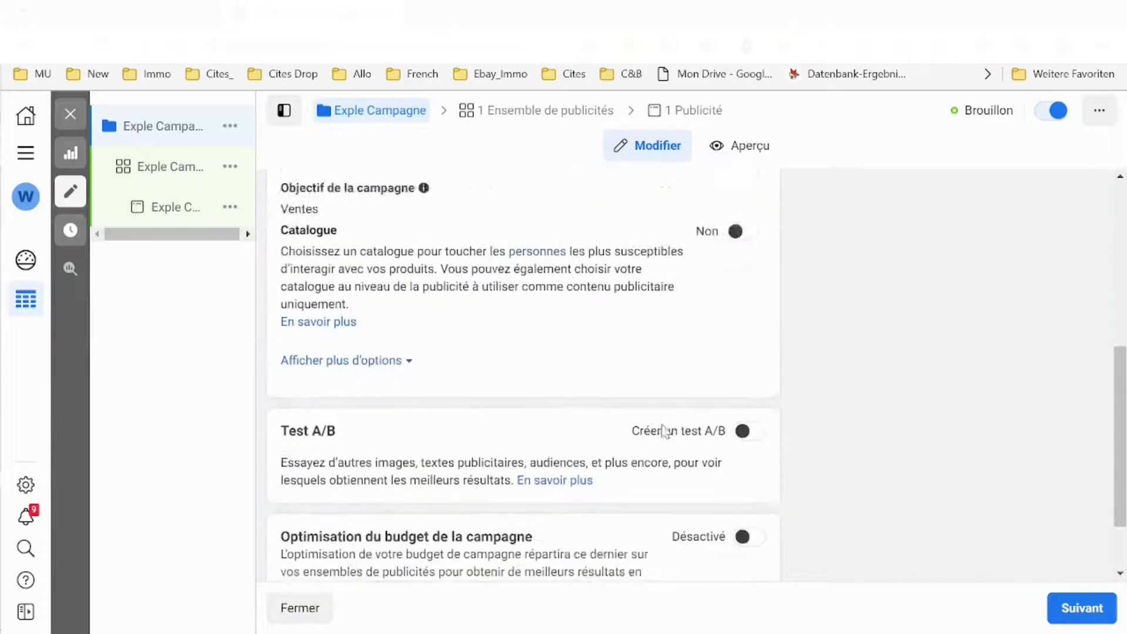
Step: Continue to the "Exple Campagne V1" ad set settings and set the conversion location to WhatsApp
{"action": "left_click", "coordinate": [1067, 607]}
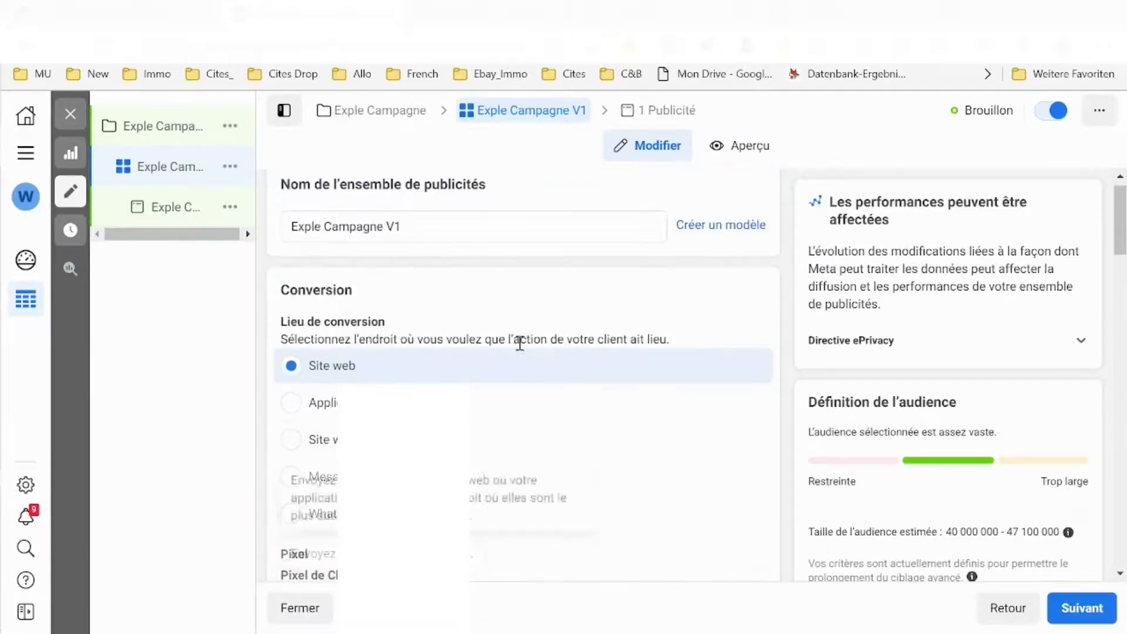
{"action": "scroll", "coordinate": [500, 219], "scroll_direction": "up", "scroll_amount": 1}
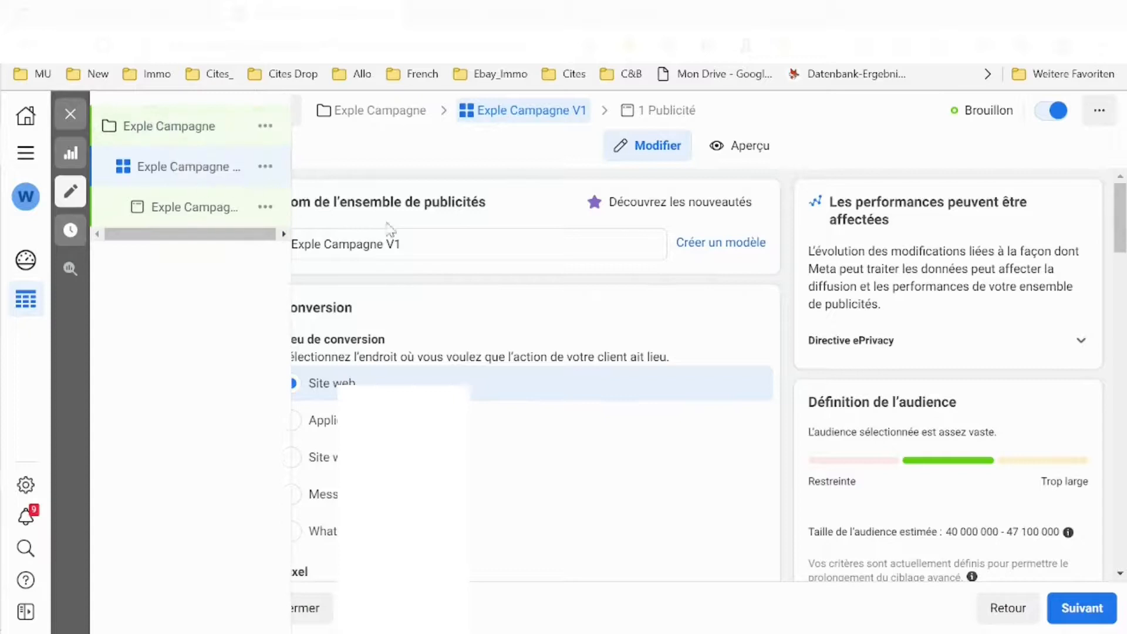
{"action": "scroll", "coordinate": [465, 291], "scroll_direction": "down", "scroll_amount": 2}
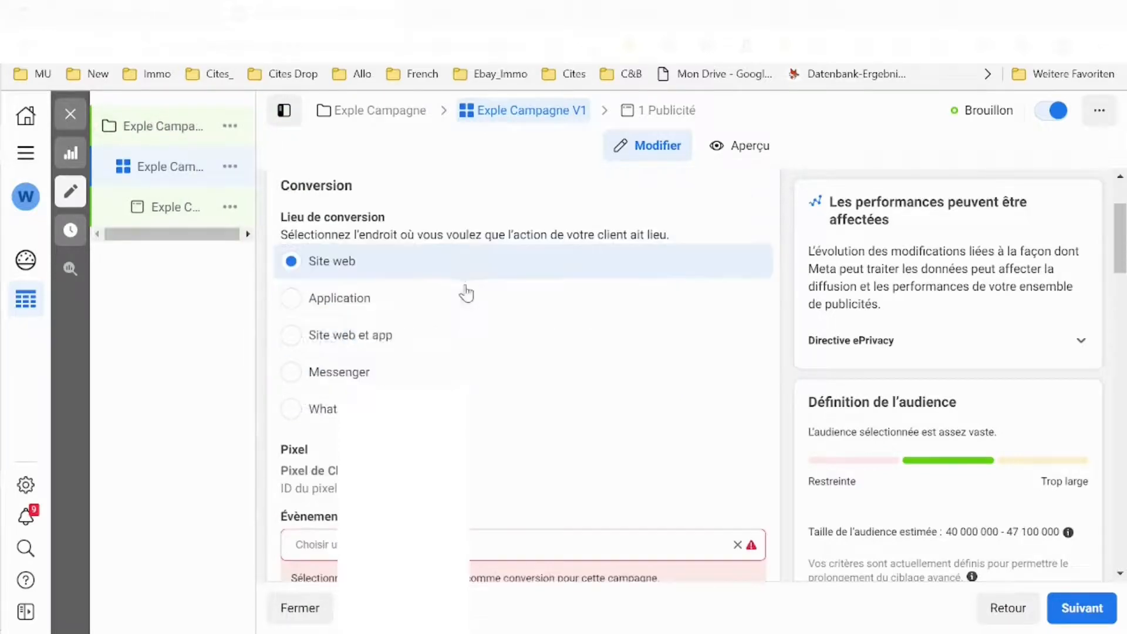
{"action": "left_click", "coordinate": [518, 400]}
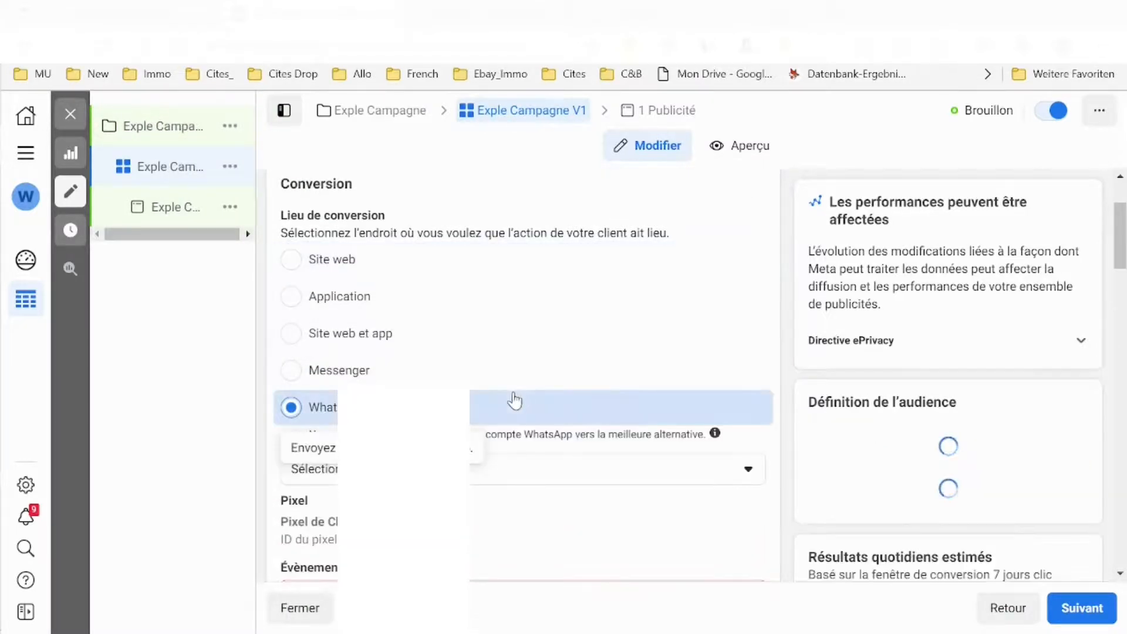
{"action": "scroll", "coordinate": [587, 371], "scroll_direction": "down", "scroll_amount": 2}
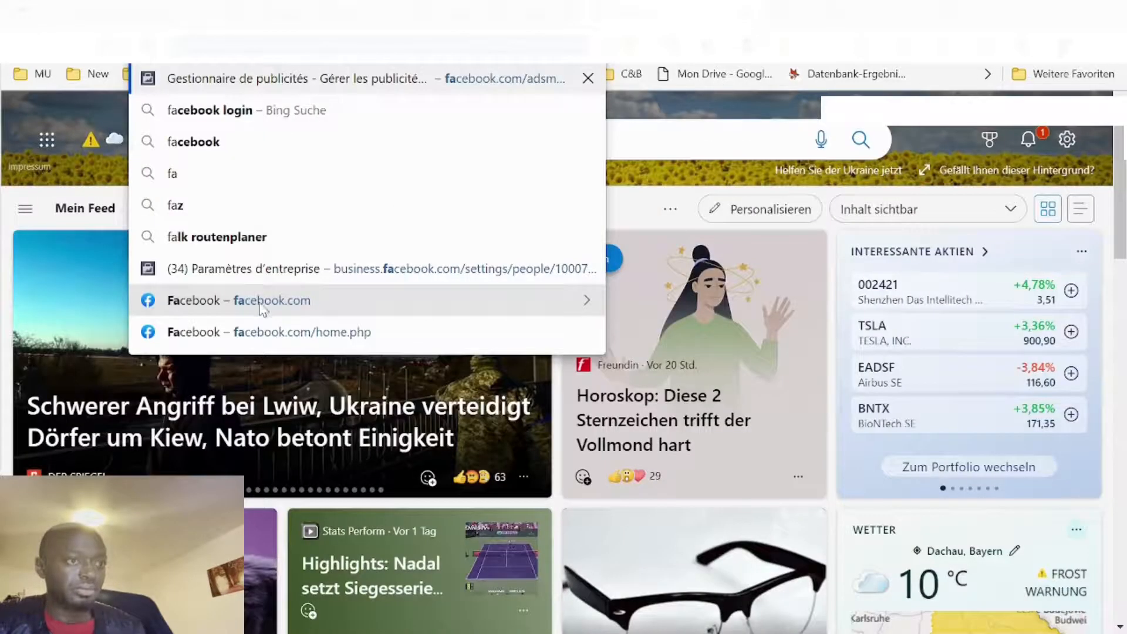
Step: Open Facebook and go to the Chic&Beauty Page's settings
{"action": "left_click", "coordinate": [261, 300]}
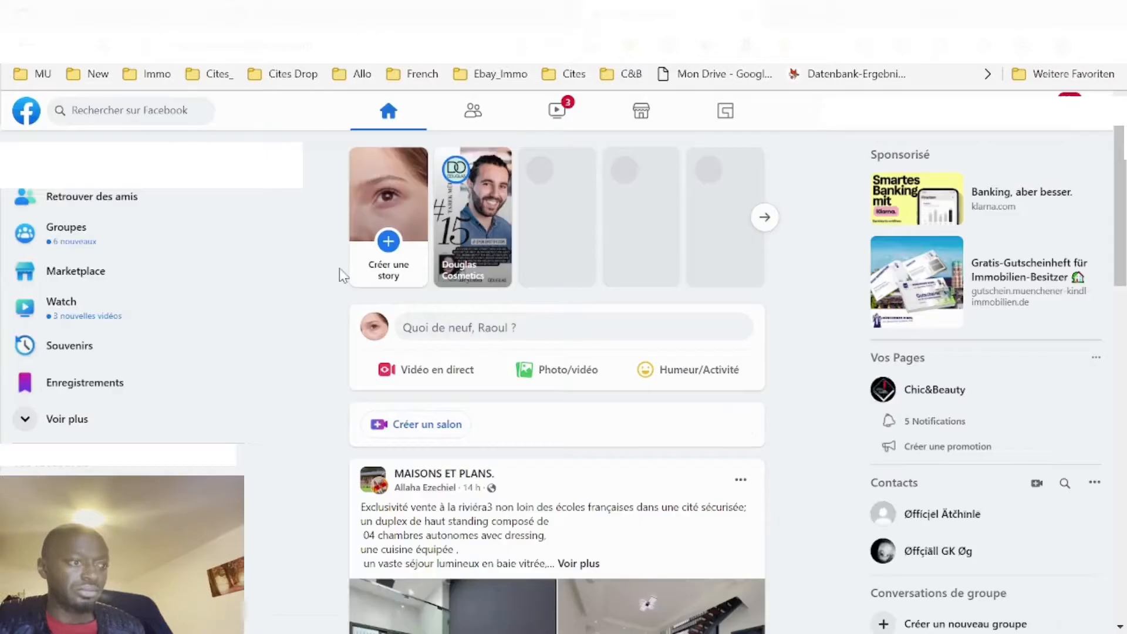
{"action": "left_click", "coordinate": [99, 417]}
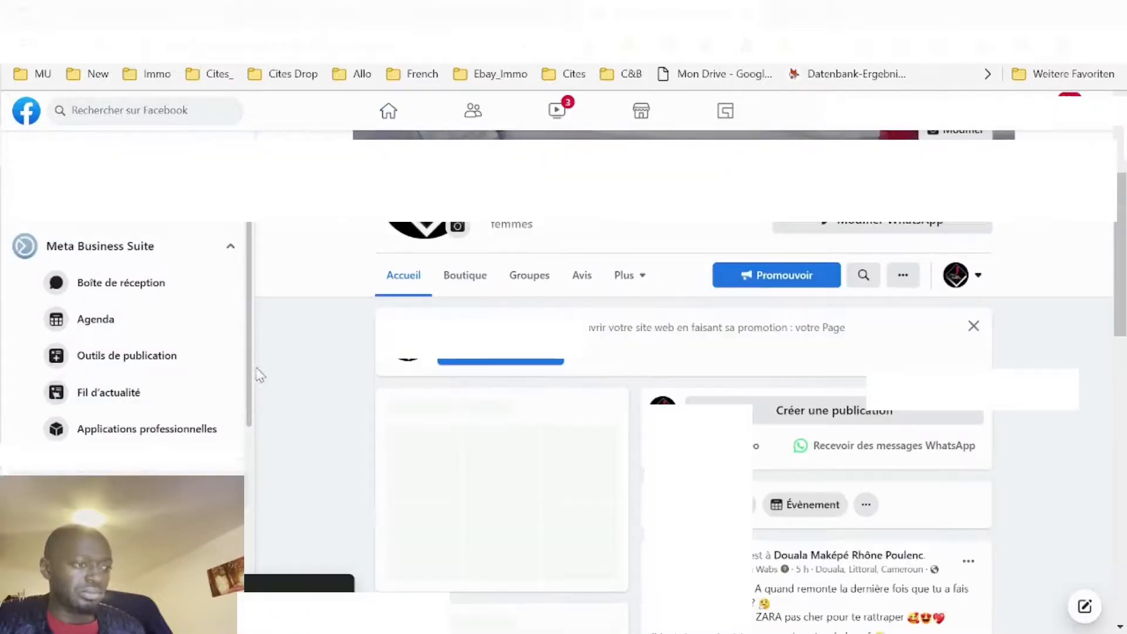
{"action": "scroll", "coordinate": [235, 368], "scroll_direction": "down", "scroll_amount": 1}
{"action": "scroll", "coordinate": [235, 368], "scroll_direction": "down", "scroll_amount": 3}
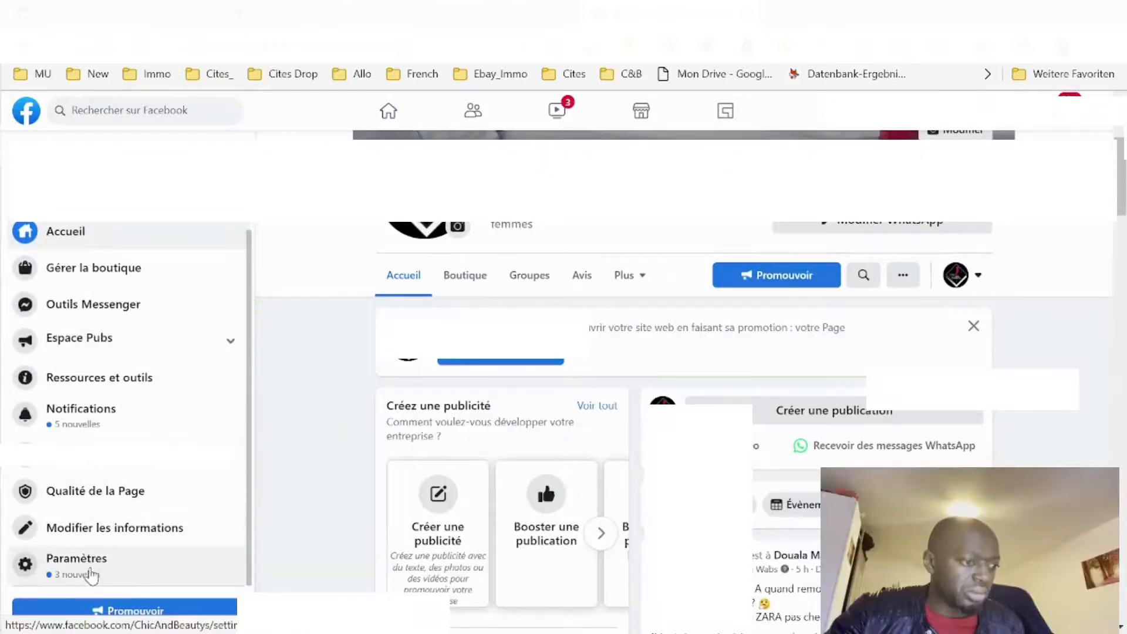
{"action": "left_click", "coordinate": [88, 564]}
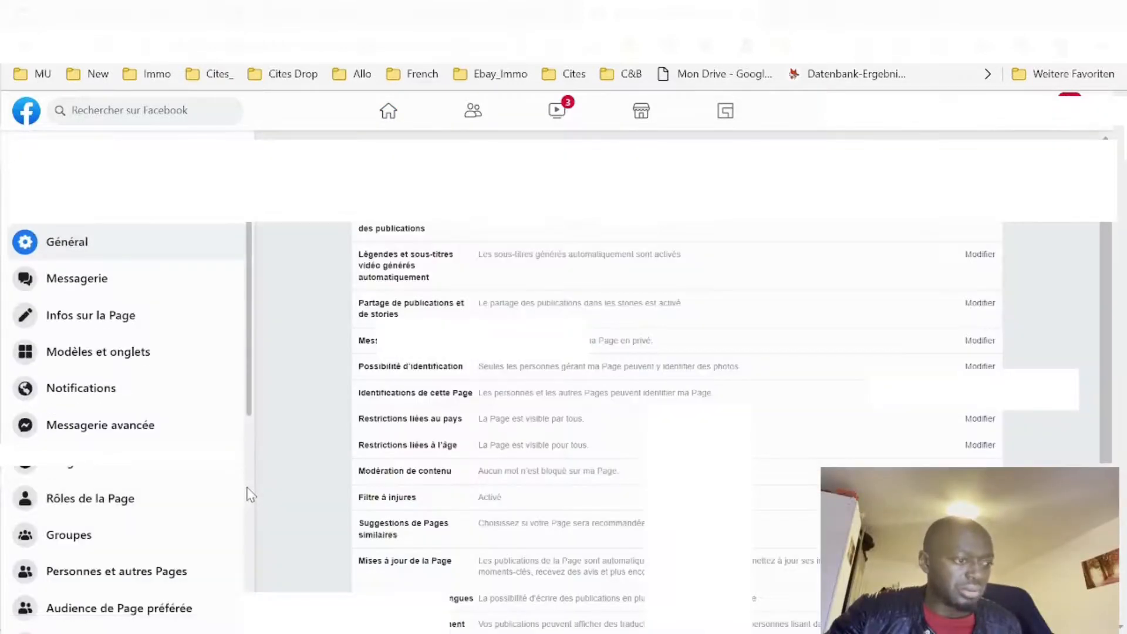
Step: Open the Page's WhatsApp settings and review the linked number, action button and number display options
{"action": "scroll", "coordinate": [246, 493], "scroll_direction": "down", "scroll_amount": 5}
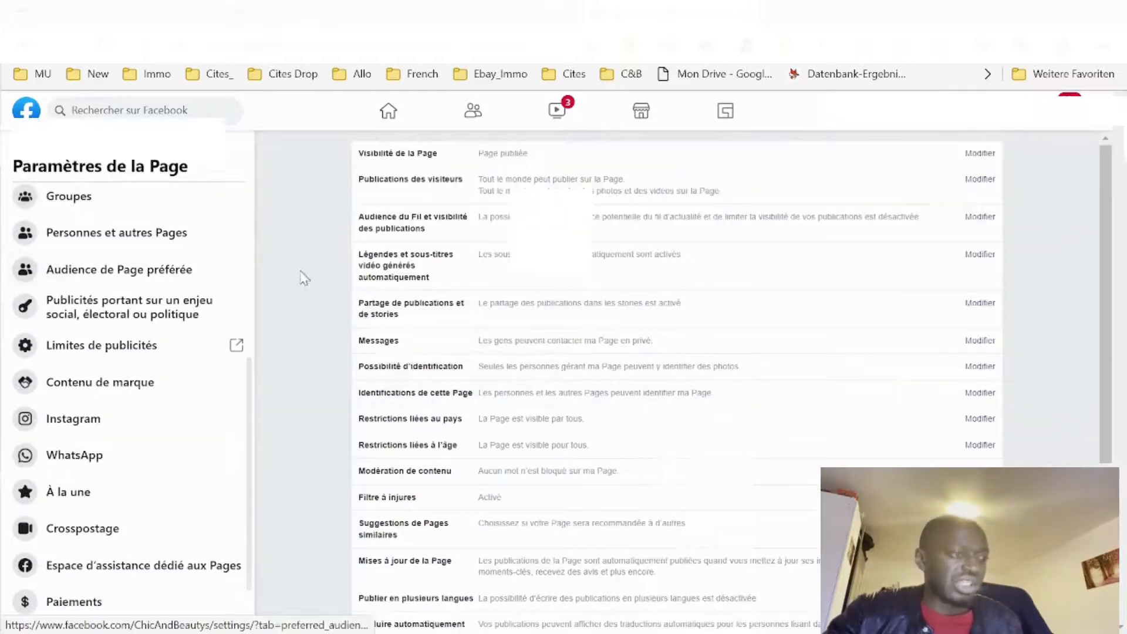
{"action": "scroll", "coordinate": [176, 252], "scroll_direction": "up", "scroll_amount": 1}
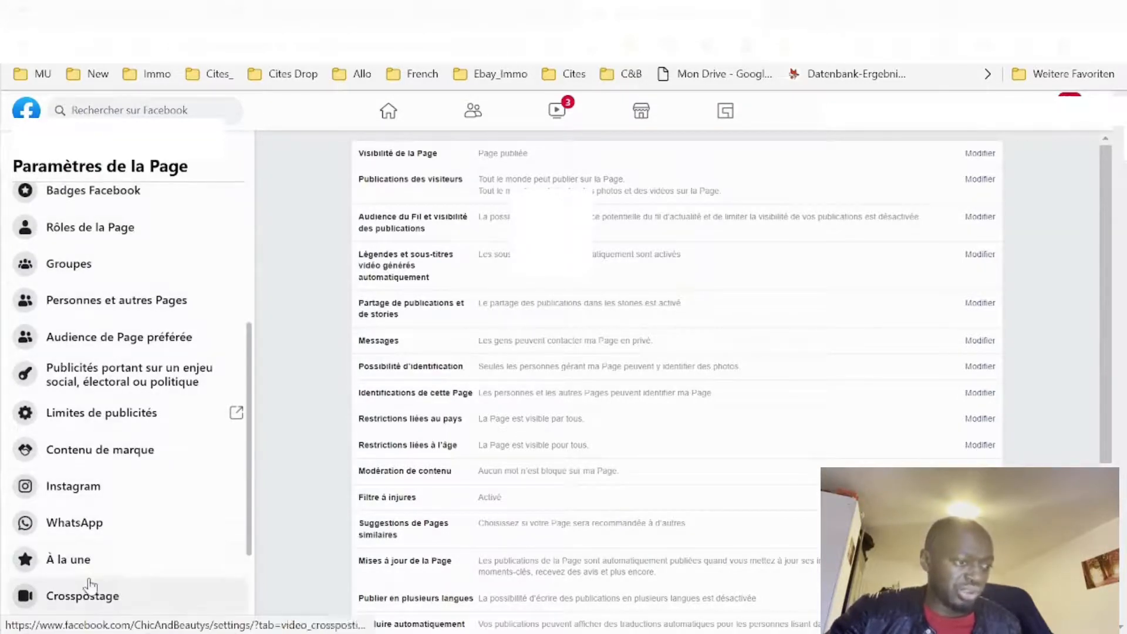
{"action": "left_click", "coordinate": [94, 524]}
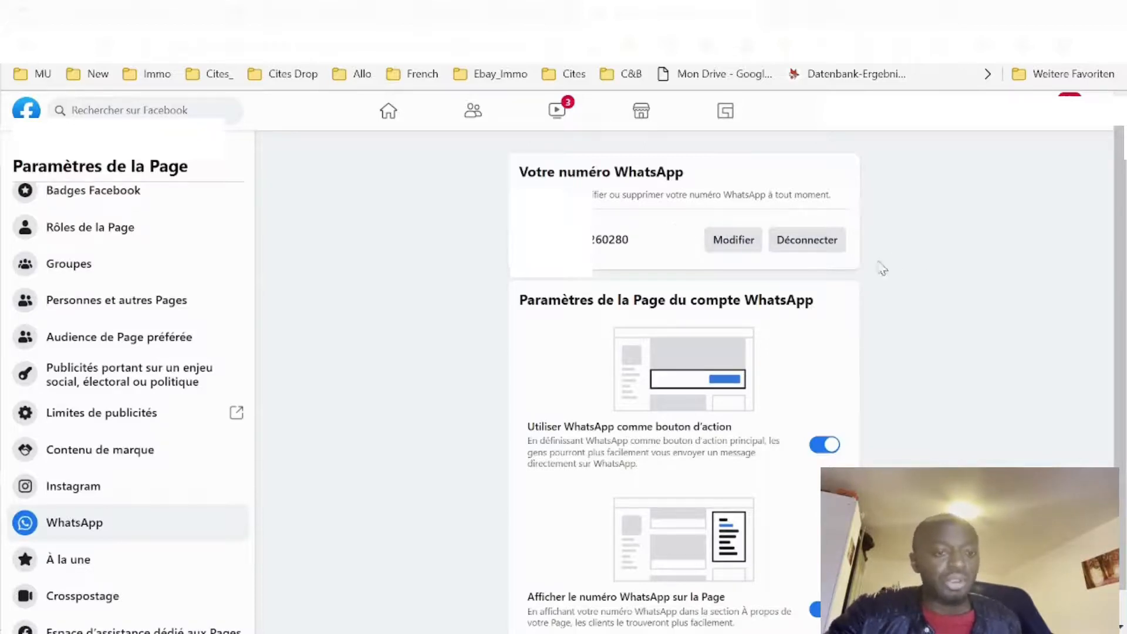
{"action": "scroll", "coordinate": [669, 373], "scroll_direction": "down", "scroll_amount": 1}
{"action": "scroll", "coordinate": [669, 374], "scroll_direction": "up", "scroll_amount": 1}
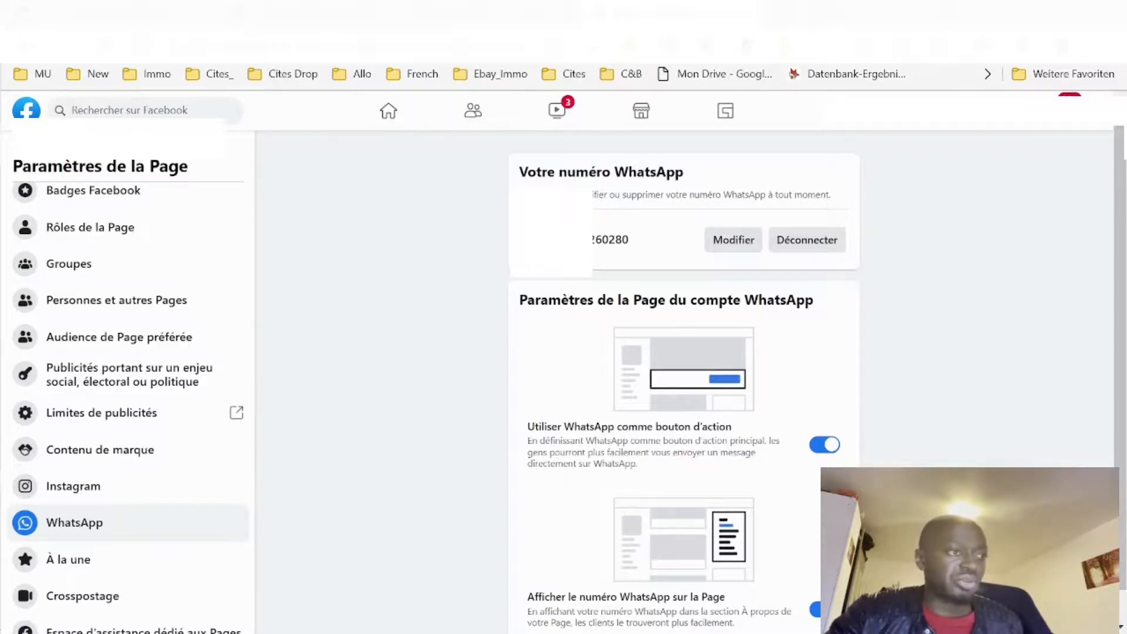
{"action": "left_click", "coordinate": [129, 13]}
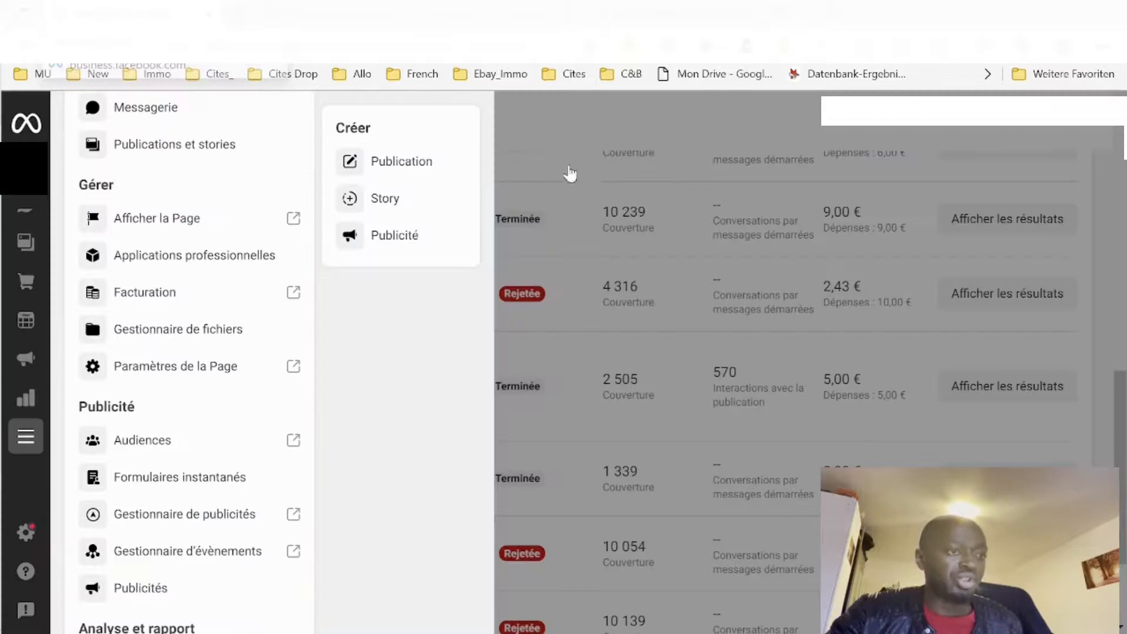
{"action": "left_click", "coordinate": [640, 12]}
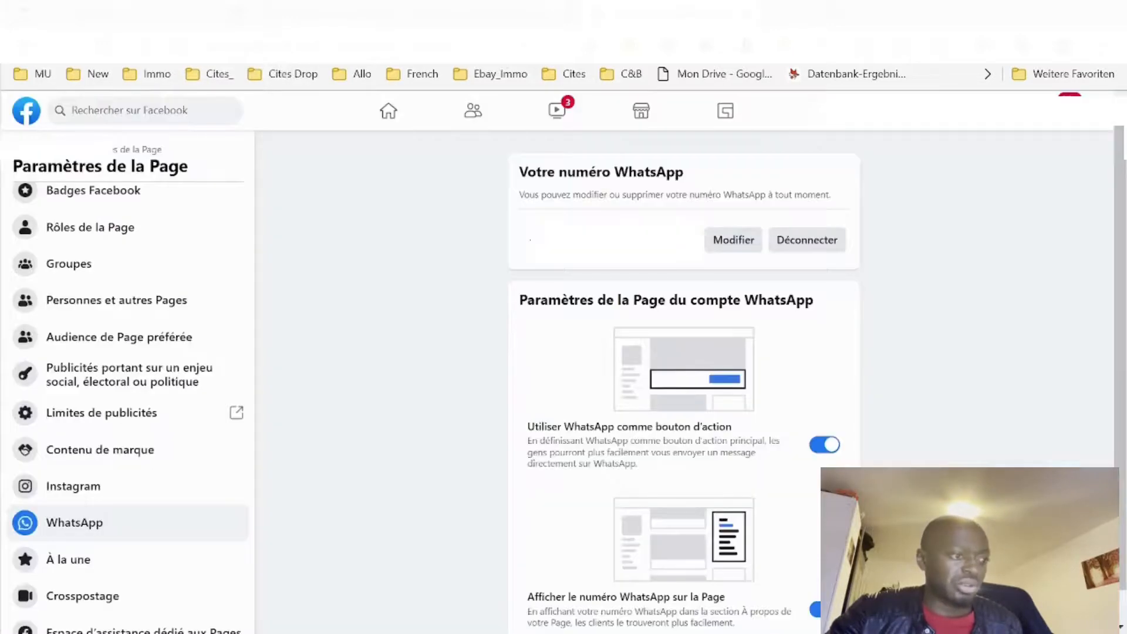
Step: Open the Page's Instagram settings and examine the associated account's connection and details
{"action": "scroll", "coordinate": [138, 447], "scroll_direction": "up", "scroll_amount": 1}
{"action": "scroll", "coordinate": [142, 439], "scroll_direction": "down", "scroll_amount": 1}
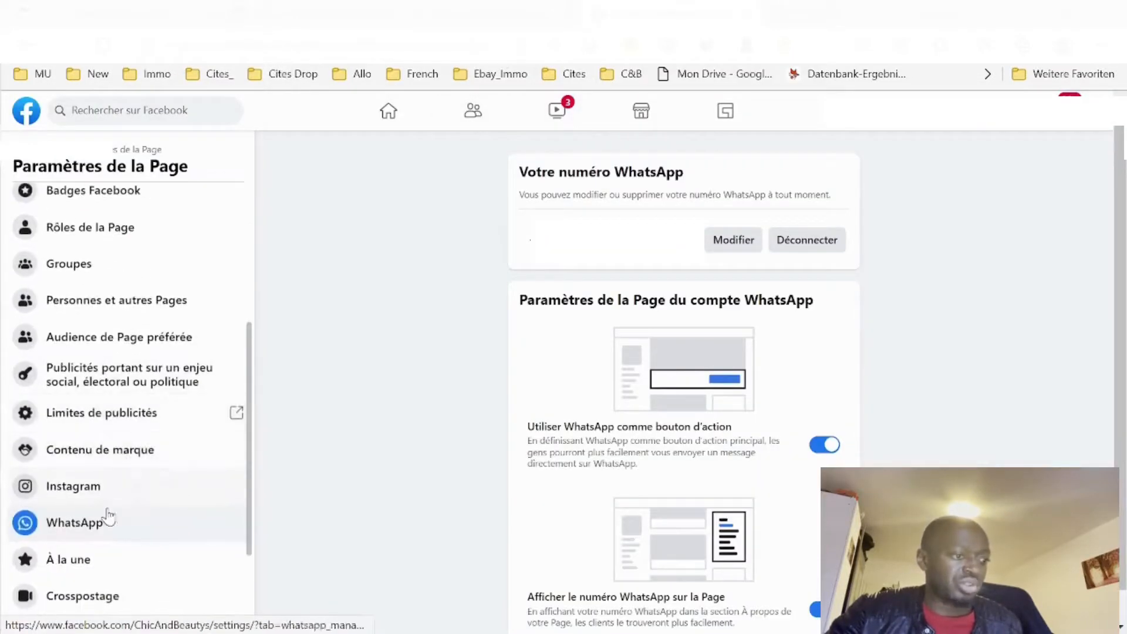
{"action": "left_click", "coordinate": [124, 493]}
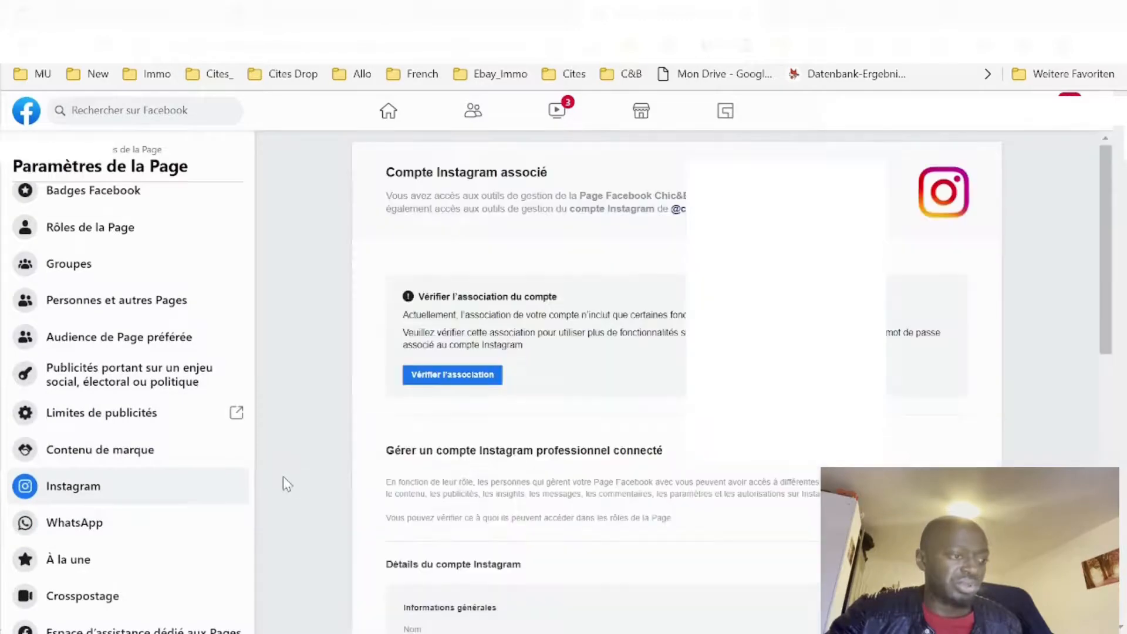
{"action": "scroll", "coordinate": [440, 448], "scroll_direction": "down", "scroll_amount": 5}
{"action": "scroll", "coordinate": [432, 481], "scroll_direction": "up", "scroll_amount": 3}
{"action": "scroll", "coordinate": [433, 485], "scroll_direction": "down", "scroll_amount": 6}
{"action": "scroll", "coordinate": [432, 484], "scroll_direction": "down", "scroll_amount": 2}
{"action": "scroll", "coordinate": [431, 480], "scroll_direction": "up", "scroll_amount": 10}
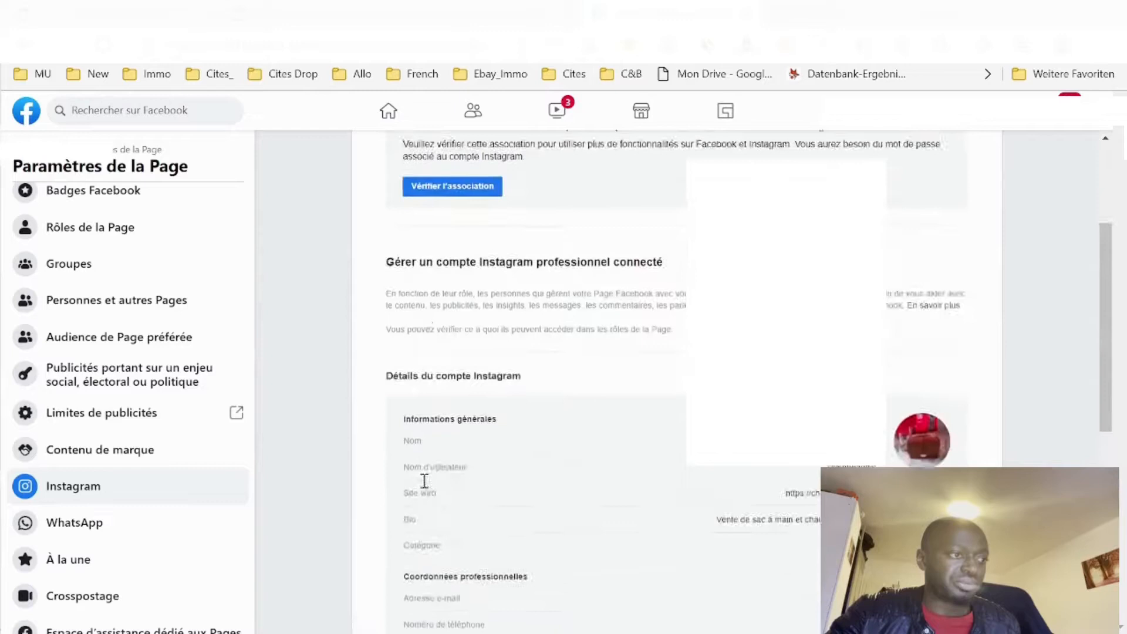
{"action": "scroll", "coordinate": [188, 282], "scroll_direction": "up", "scroll_amount": 1}
{"action": "scroll", "coordinate": [176, 282], "scroll_direction": "up", "scroll_amount": 3}
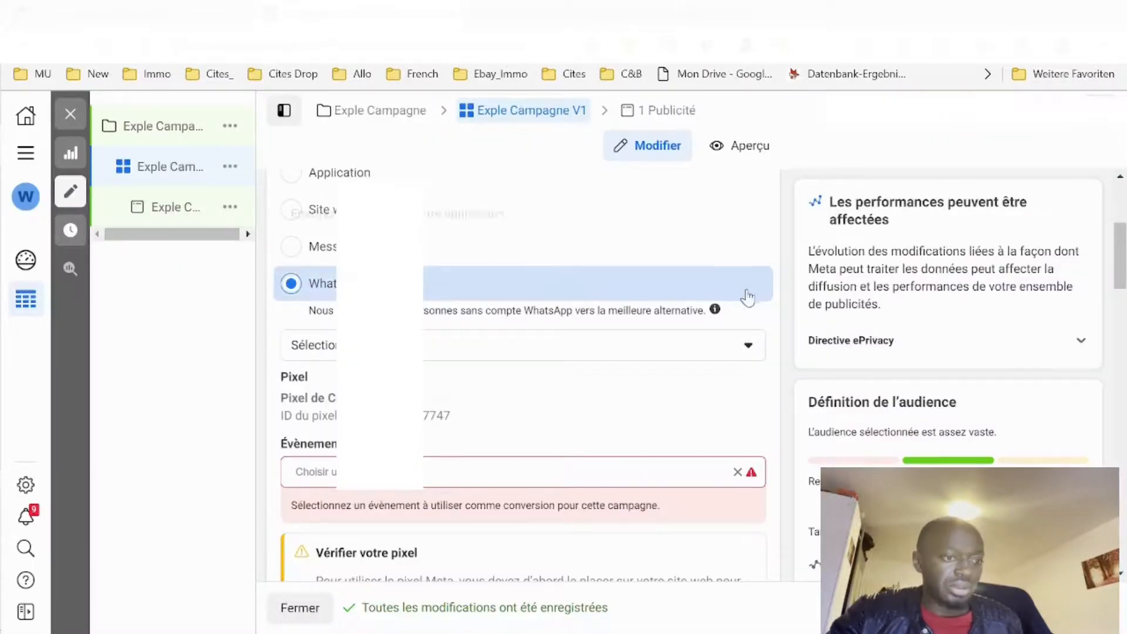
Step: Return to the "Exple Campagne V1" ad set and set its conversion event to "Vue du contenu"
{"action": "scroll", "coordinate": [745, 288], "scroll_direction": "down", "scroll_amount": 3}
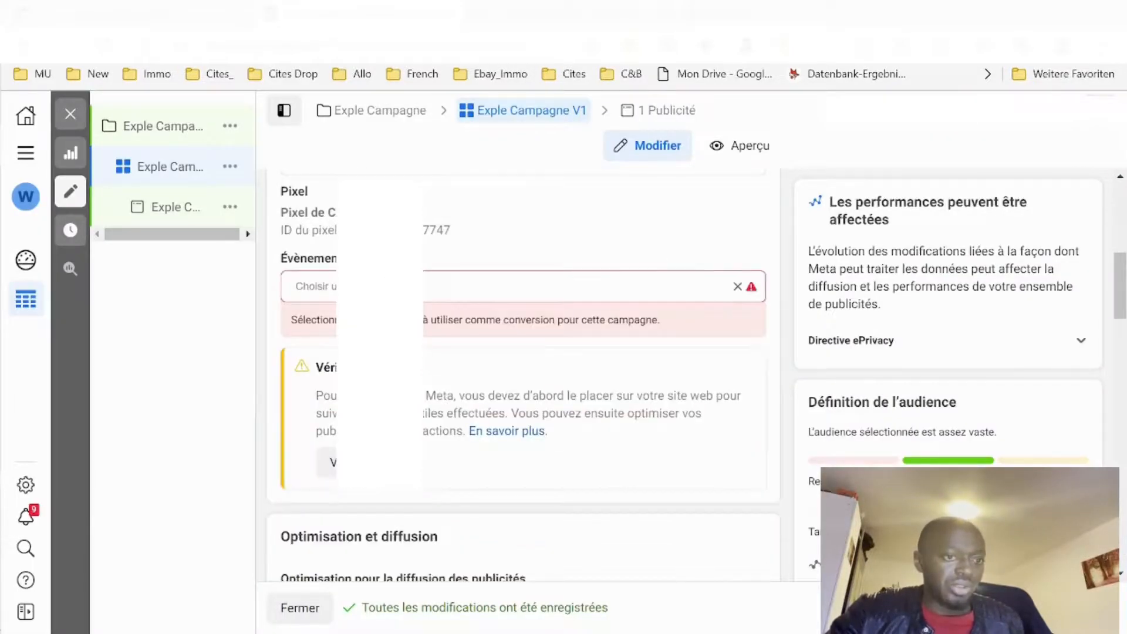
{"action": "left_click", "coordinate": [690, 287]}
{"action": "scroll", "coordinate": [684, 346], "scroll_direction": "down", "scroll_amount": 4}
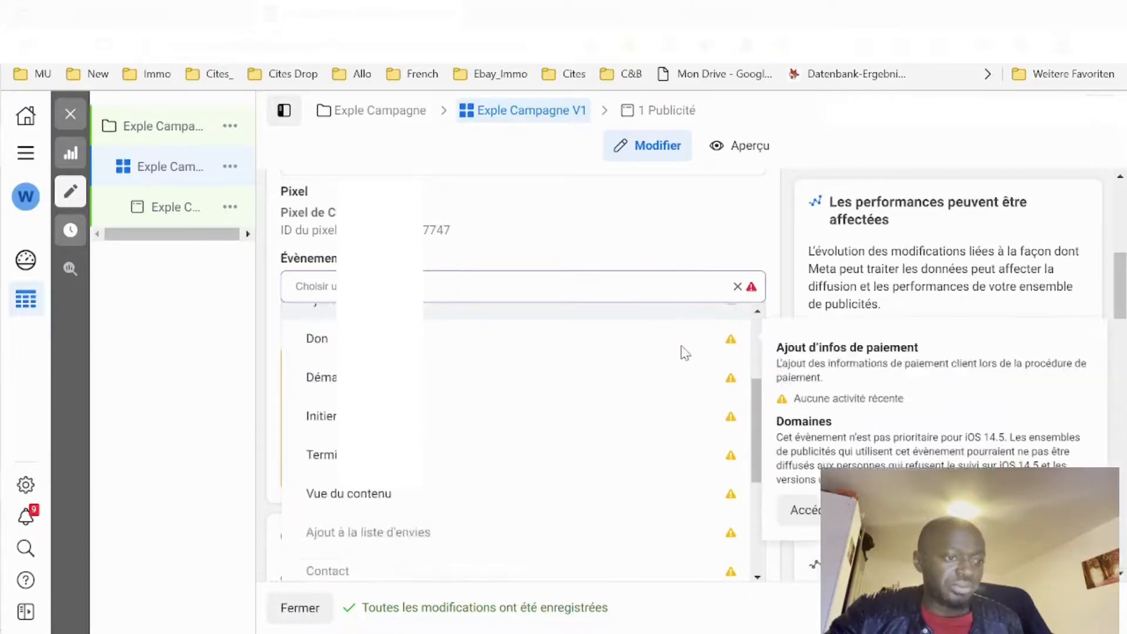
{"action": "scroll", "coordinate": [682, 350], "scroll_direction": "down", "scroll_amount": 2}
{"action": "scroll", "coordinate": [681, 350], "scroll_direction": "up", "scroll_amount": 6}
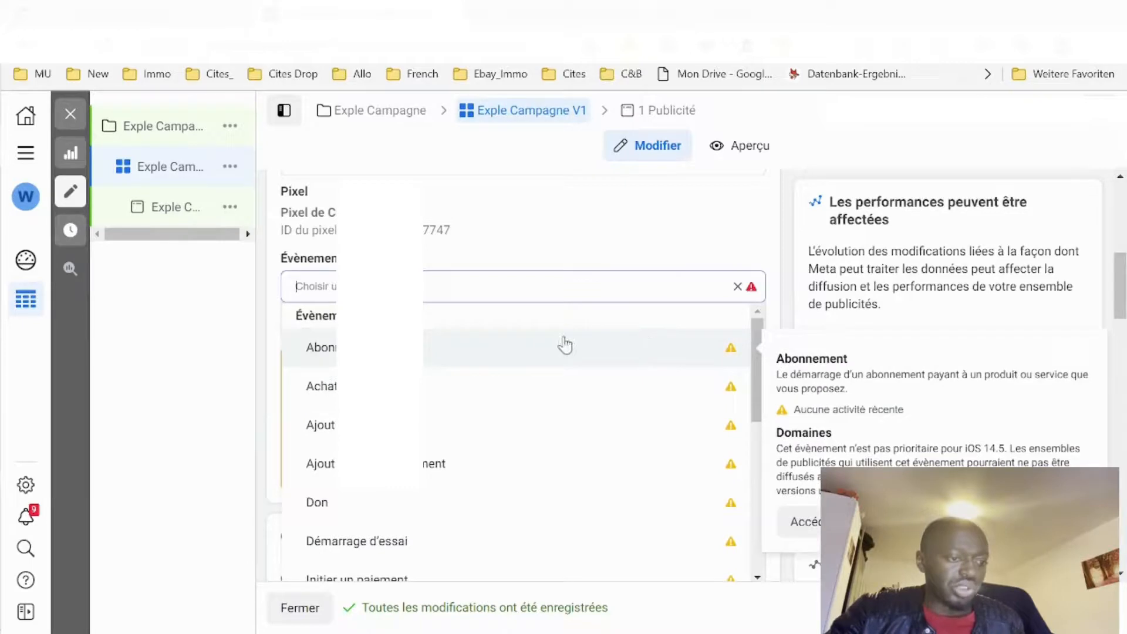
{"action": "scroll", "coordinate": [565, 345], "scroll_direction": "down", "scroll_amount": 3}
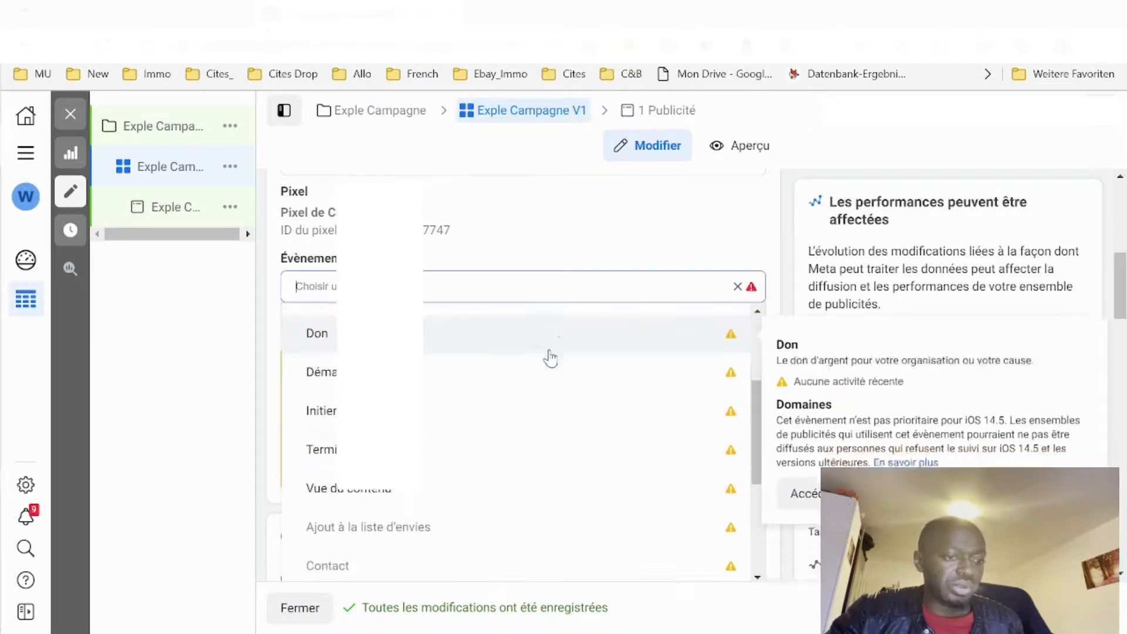
{"action": "left_click", "coordinate": [431, 492]}
Step: Select the Chic&Beauty Page for the WhatsApp conversion location and check the selection in the Page list
{"action": "scroll", "coordinate": [545, 294], "scroll_direction": "up", "scroll_amount": 5}
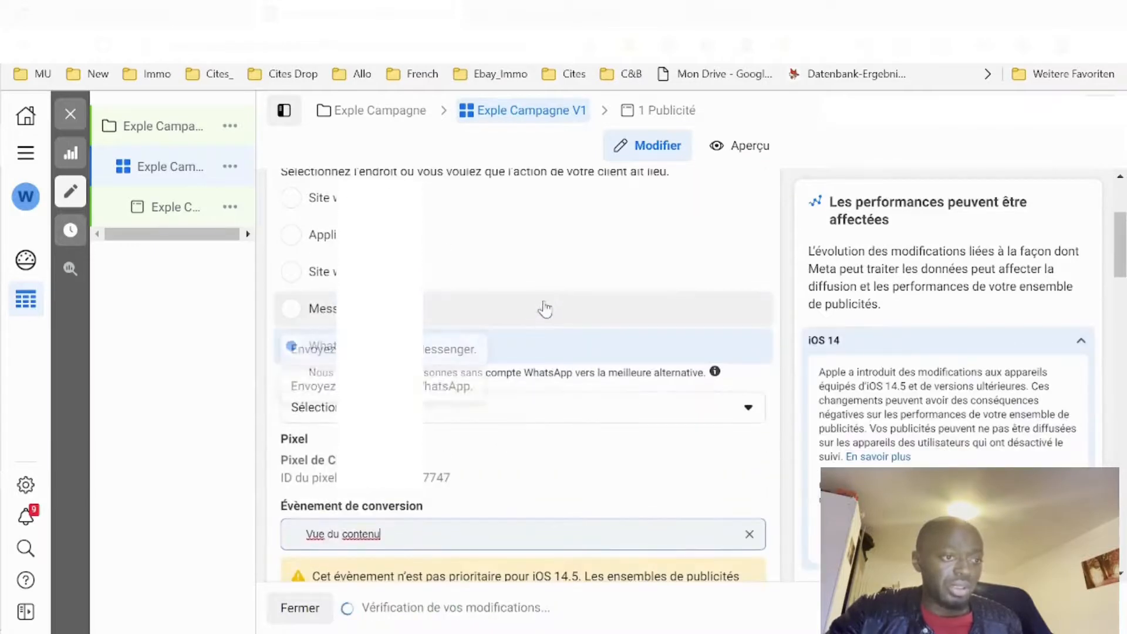
{"action": "left_click", "coordinate": [456, 416]}
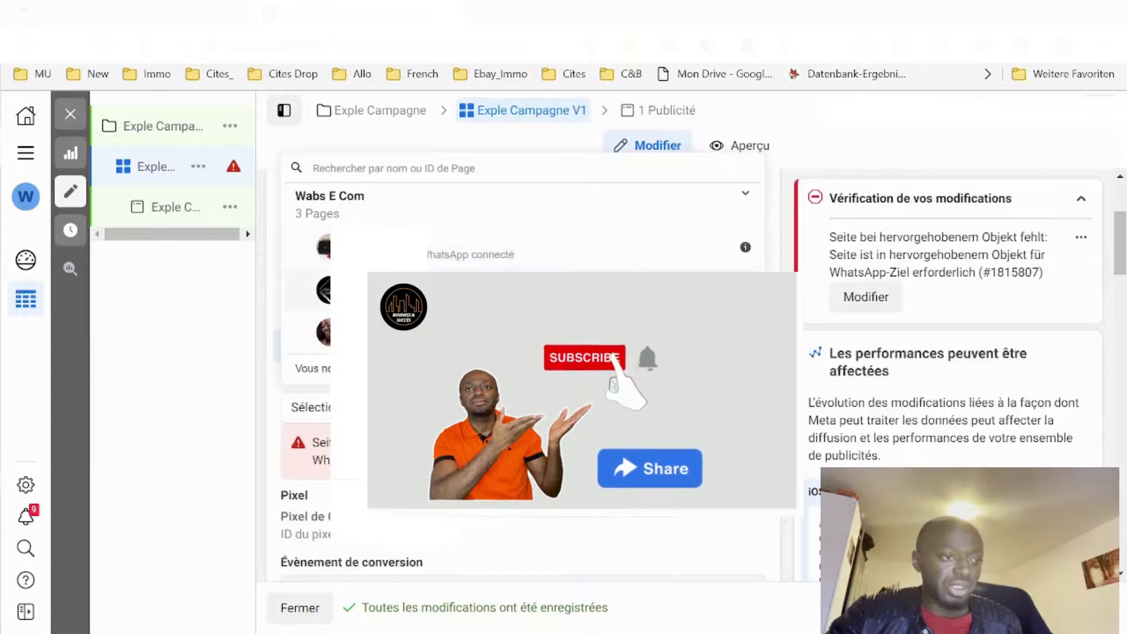
{"action": "left_click", "coordinate": [456, 289]}
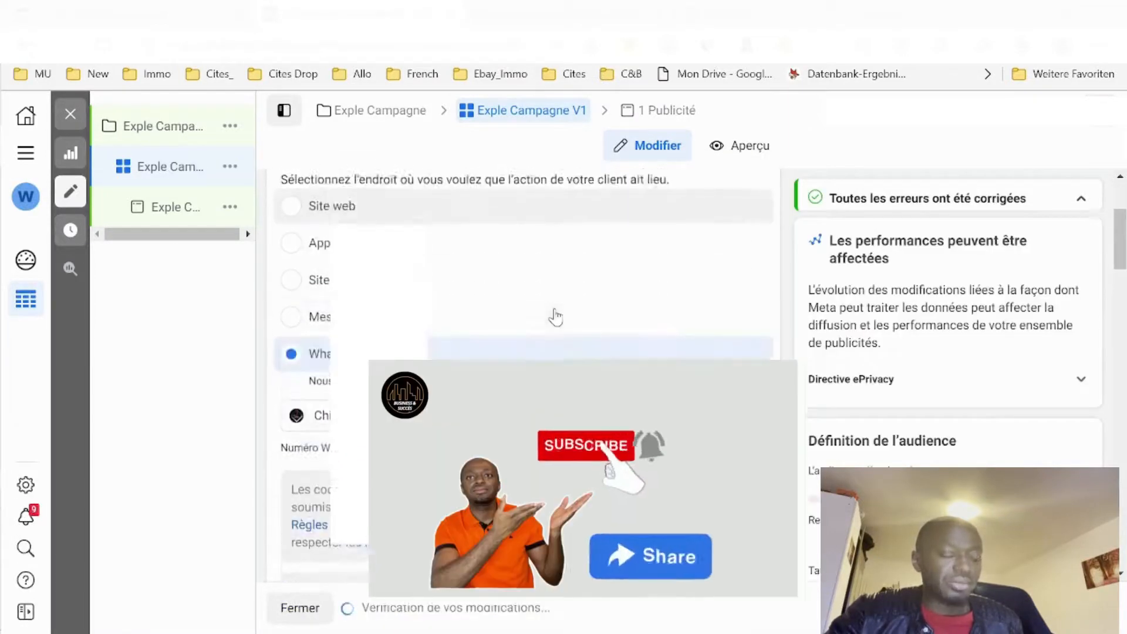
{"action": "scroll", "coordinate": [713, 300], "scroll_direction": "up", "scroll_amount": 3}
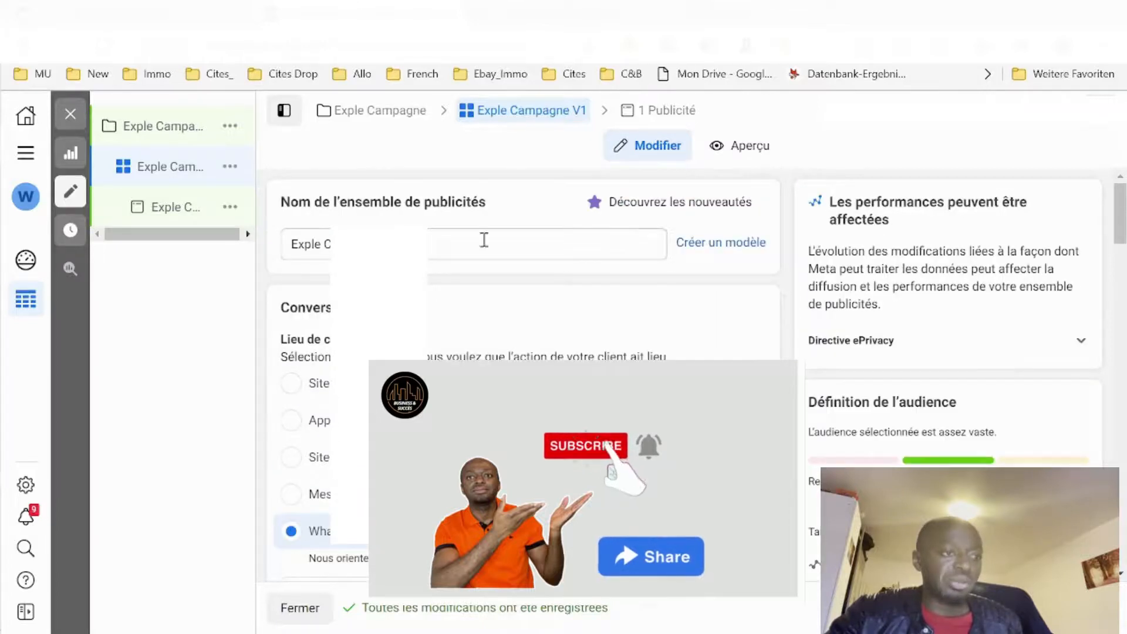
{"action": "scroll", "coordinate": [495, 237], "scroll_direction": "down", "scroll_amount": 3}
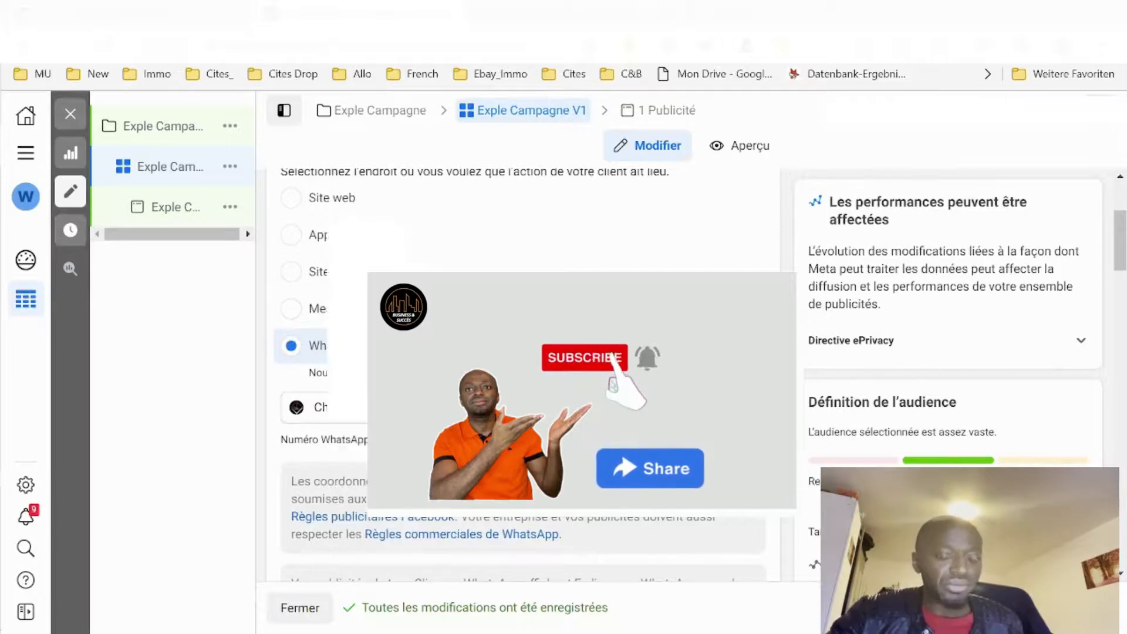
{"action": "left_click", "coordinate": [321, 407]}
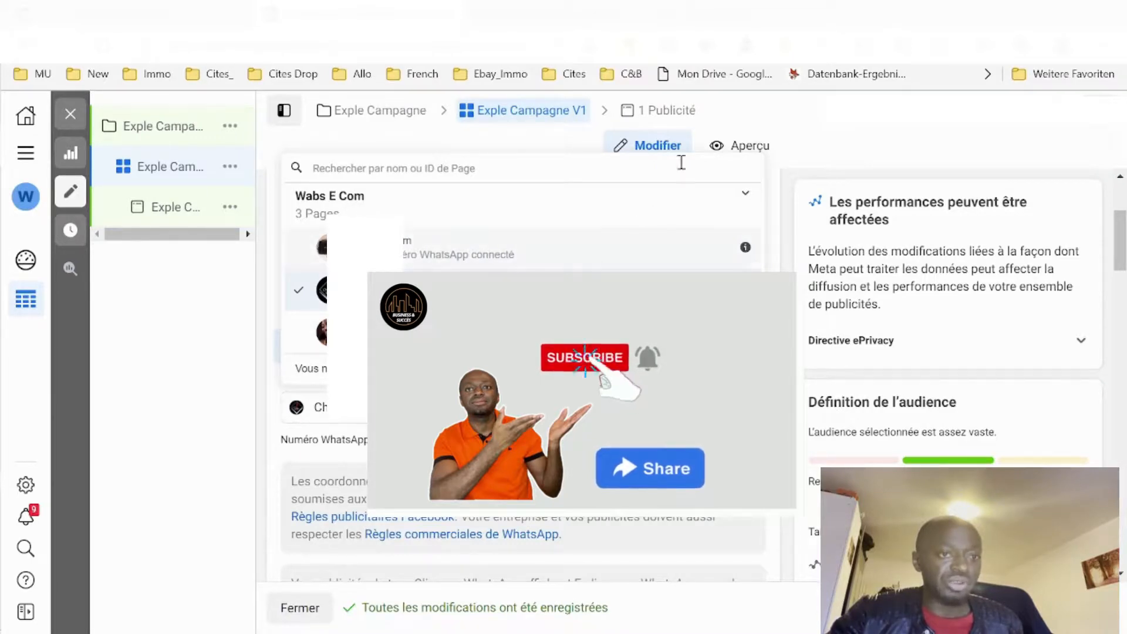
{"action": "left_click", "coordinate": [815, 146]}
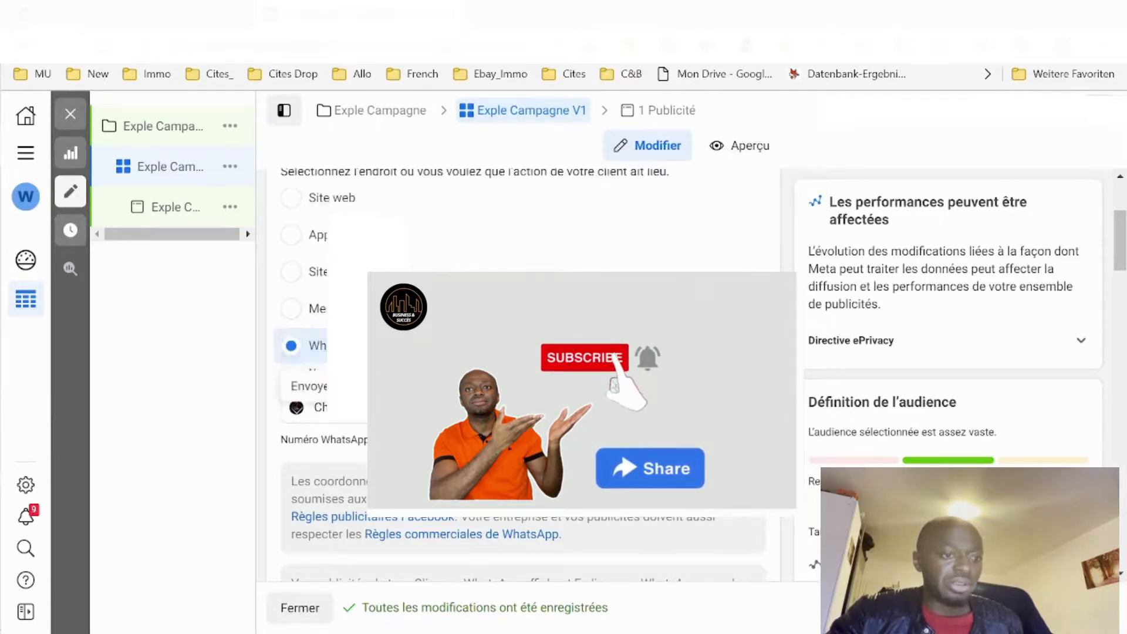
Step: Set the ad set's start date to 19/3/2022 in the budget and schedule section
{"action": "scroll", "coordinate": [728, 223], "scroll_direction": "down", "scroll_amount": 3}
{"action": "scroll", "coordinate": [565, 351], "scroll_direction": "down", "scroll_amount": 10}
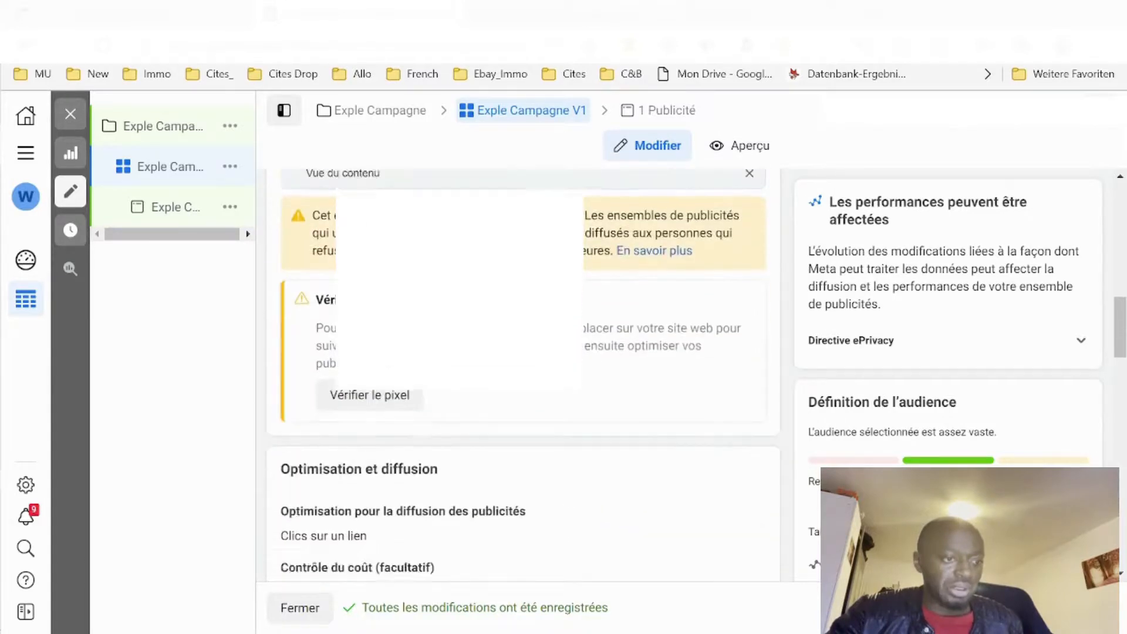
{"action": "scroll", "coordinate": [564, 351], "scroll_direction": "up", "scroll_amount": 2}
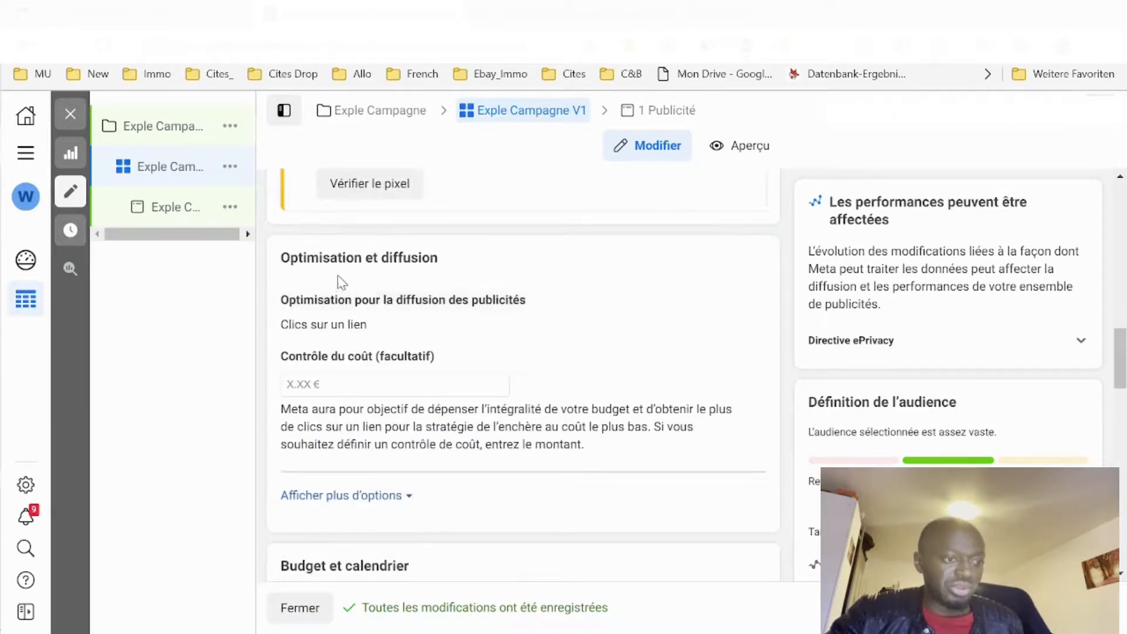
{"action": "scroll", "coordinate": [501, 395], "scroll_direction": "down", "scroll_amount": 6}
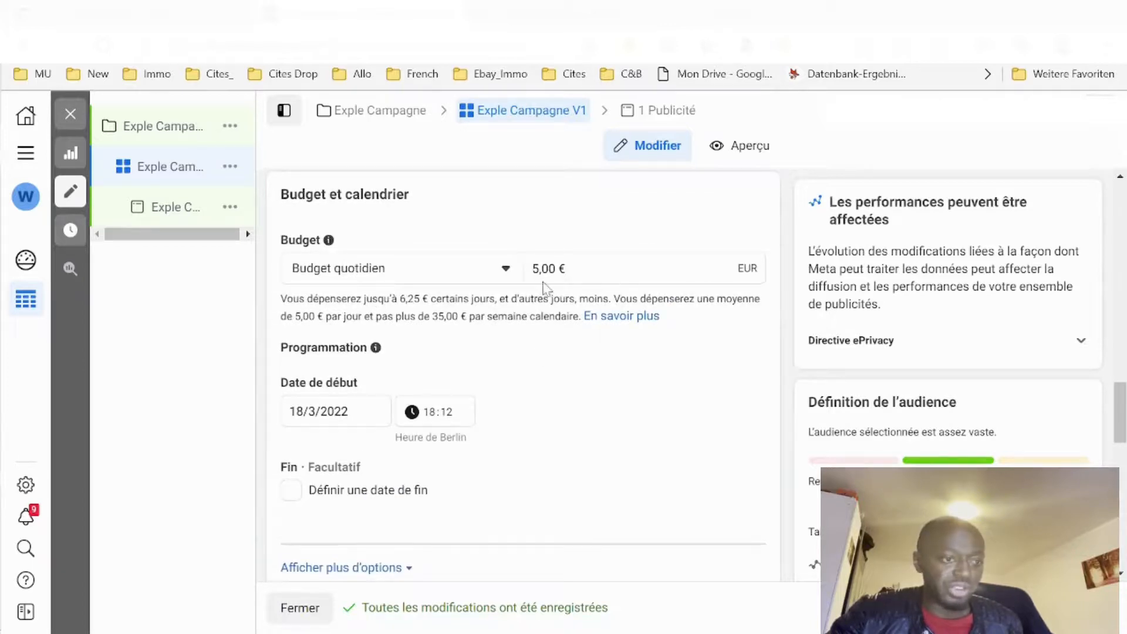
{"action": "left_click", "coordinate": [368, 411]}
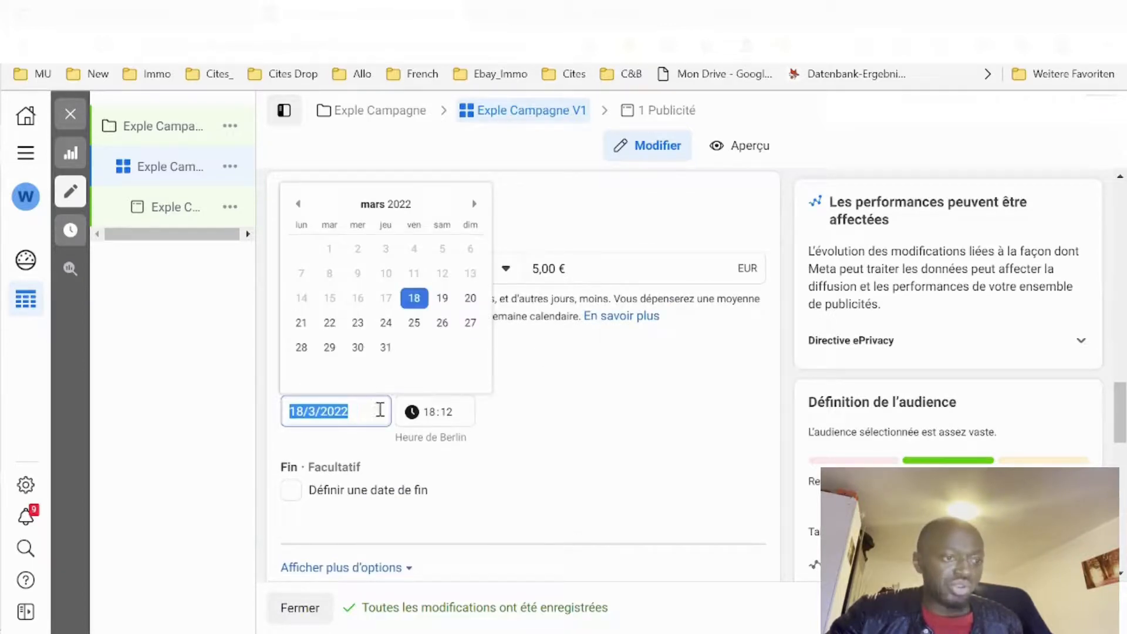
{"action": "left_click", "coordinate": [442, 298]}
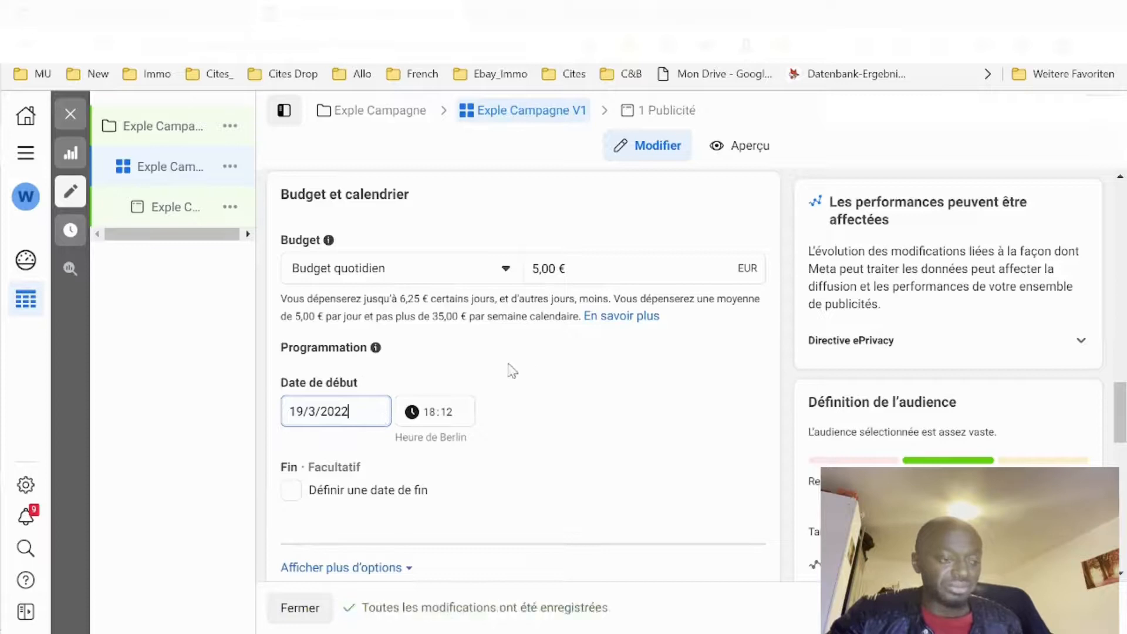
{"action": "scroll", "coordinate": [468, 374], "scroll_direction": "down", "scroll_amount": 1}
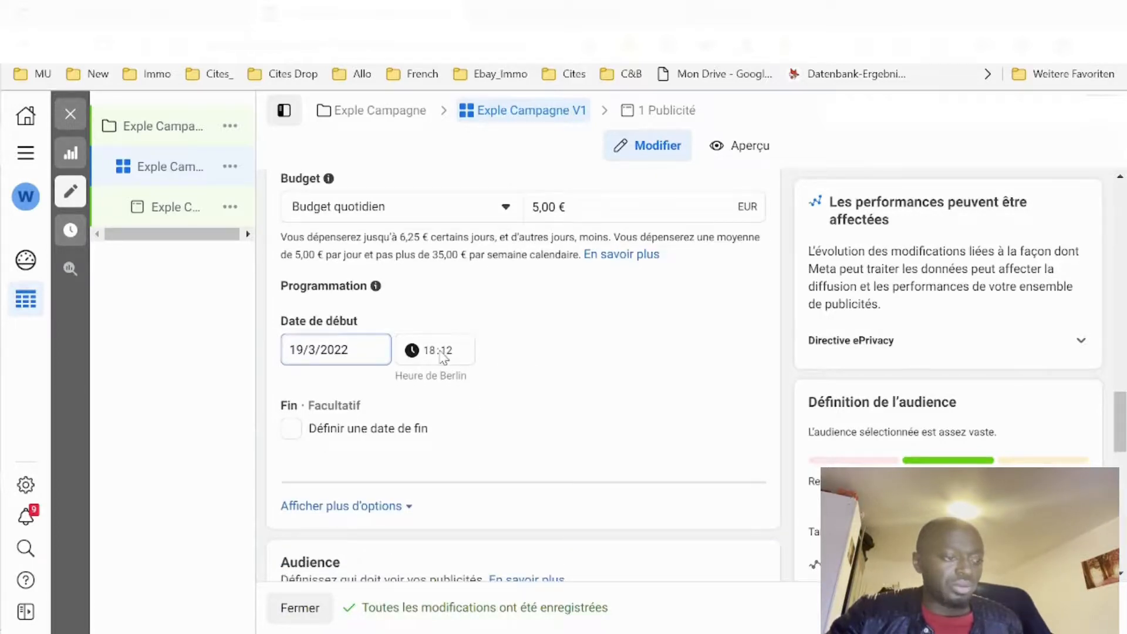
{"action": "mouse_move", "coordinate": [3, 439]}
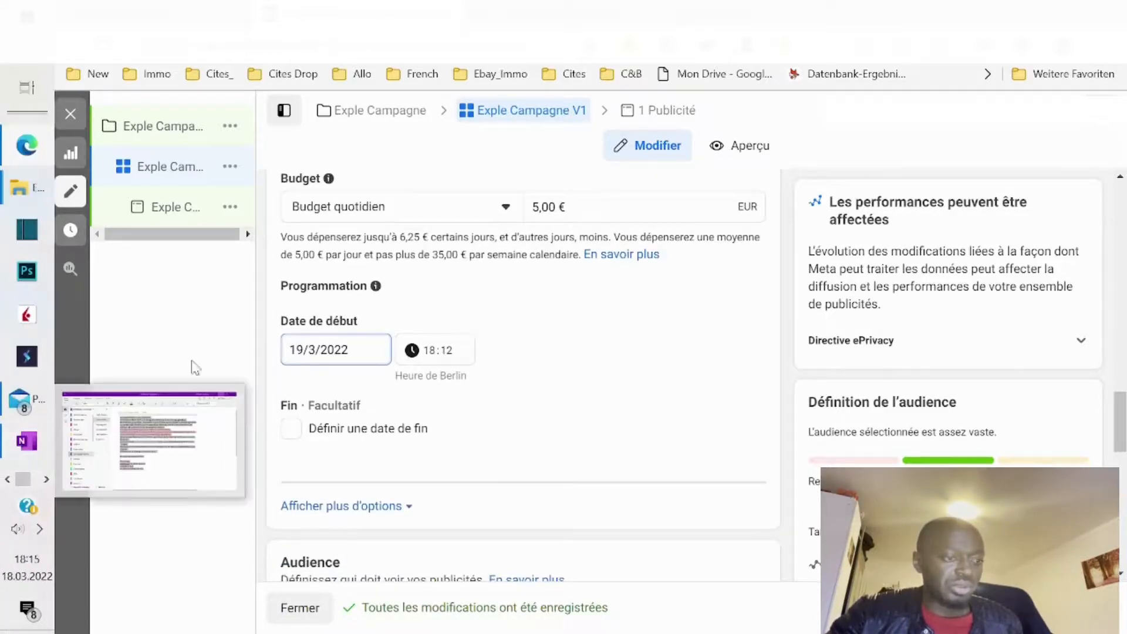
Step: Edit the audience settings: remove Allemagne from the locations and set the location type to "Personnes habitant ou ayant récemment habité ici"
{"action": "scroll", "coordinate": [635, 373], "scroll_direction": "down", "scroll_amount": 4}
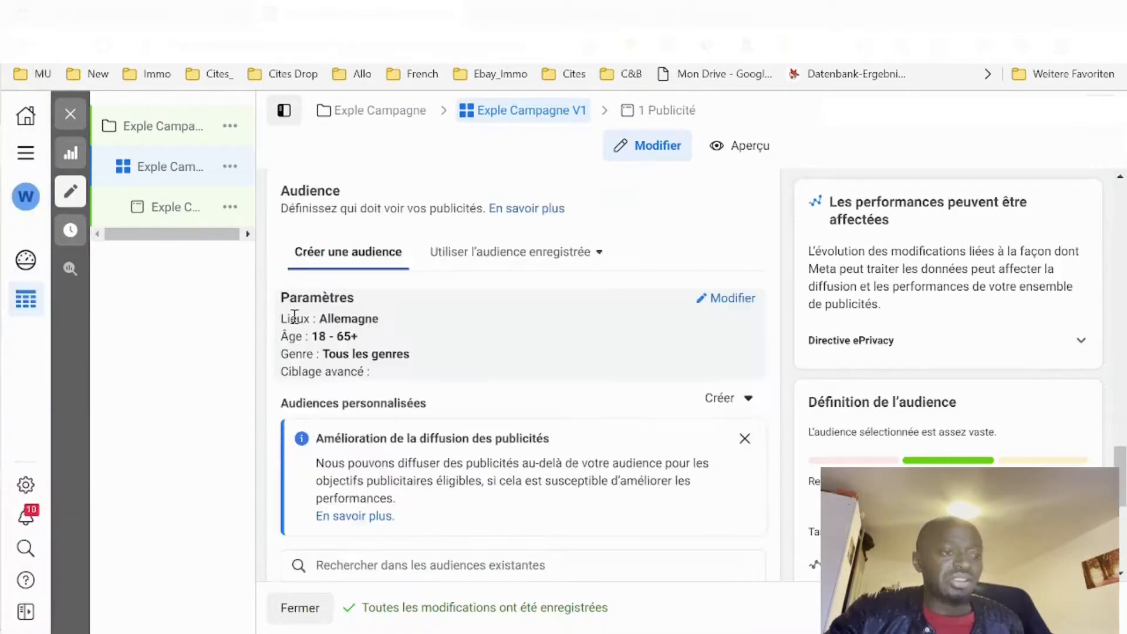
{"action": "left_click", "coordinate": [743, 299]}
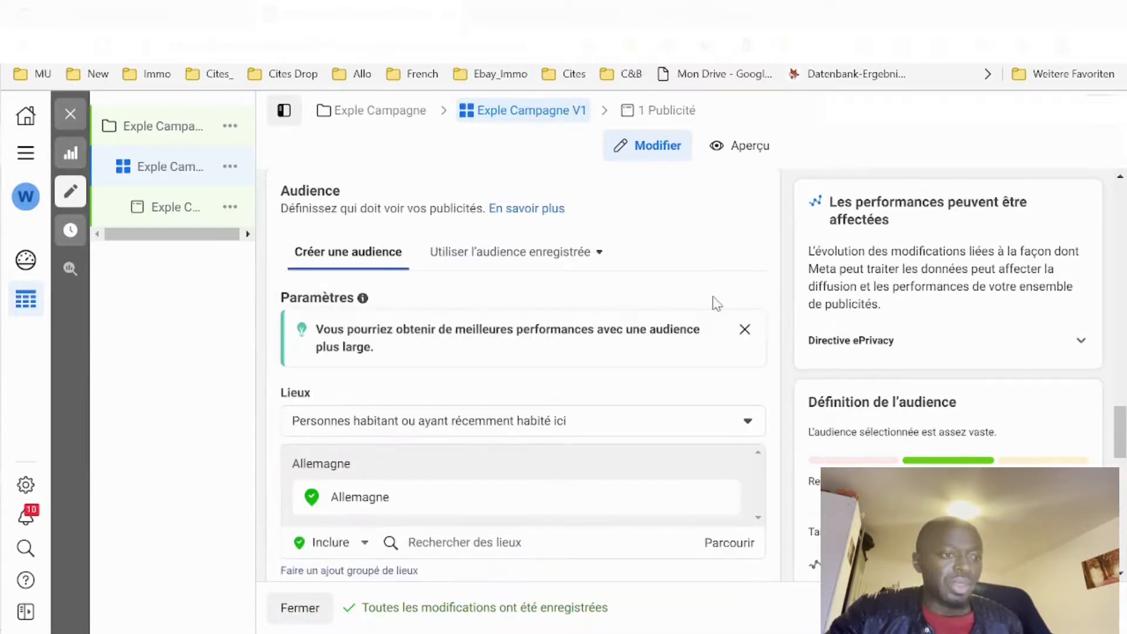
{"action": "scroll", "coordinate": [715, 303], "scroll_direction": "down", "scroll_amount": 3}
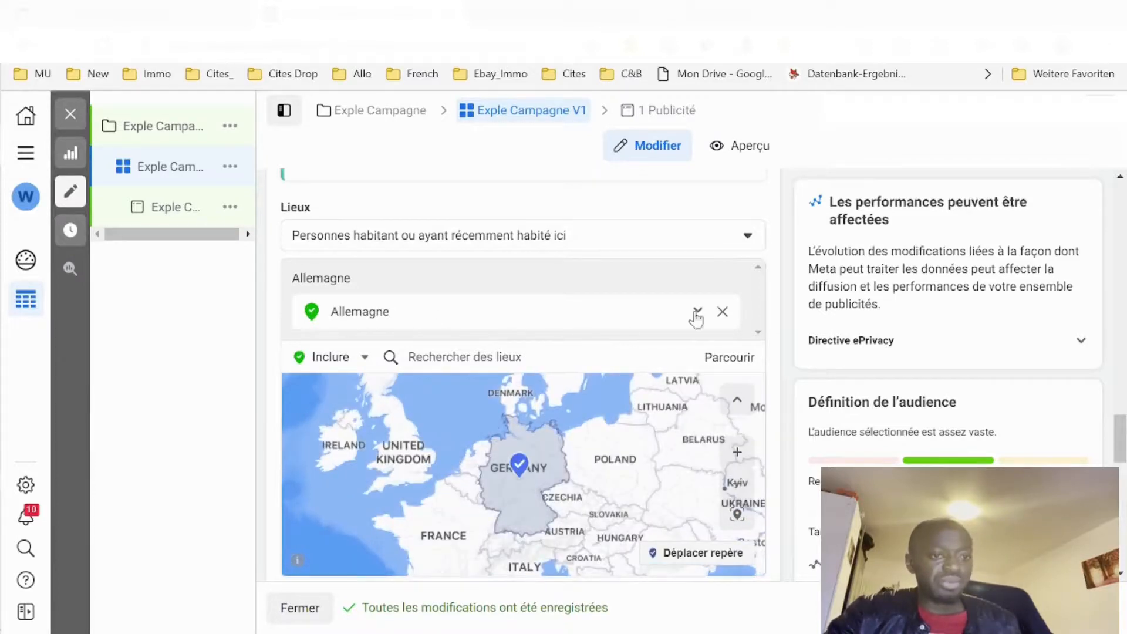
{"action": "left_click", "coordinate": [723, 313]}
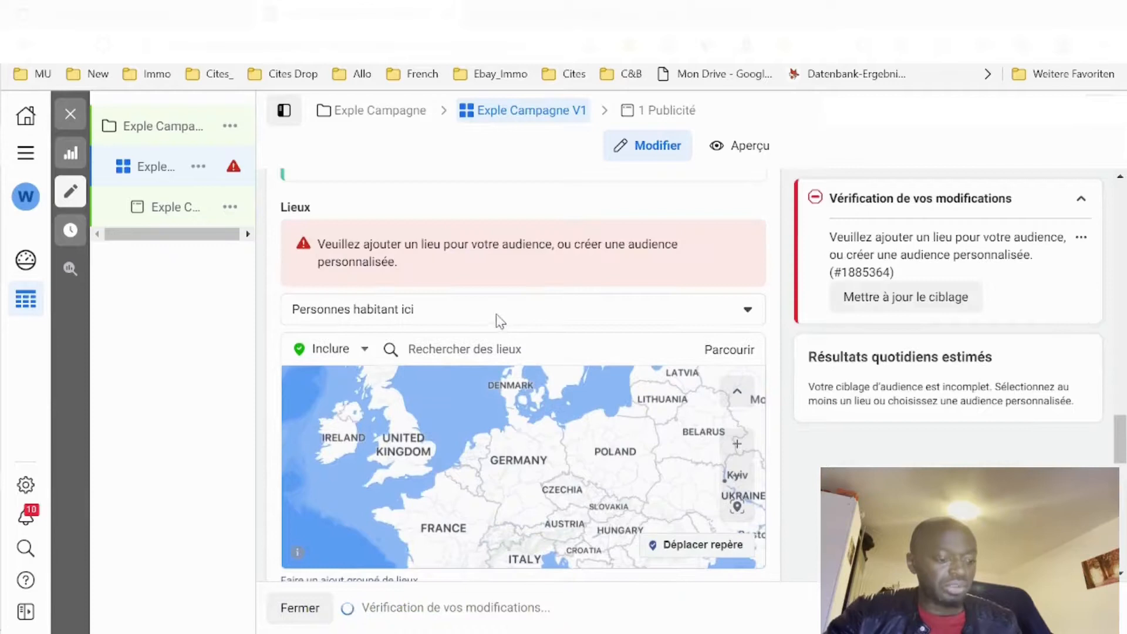
{"action": "left_click", "coordinate": [499, 317]}
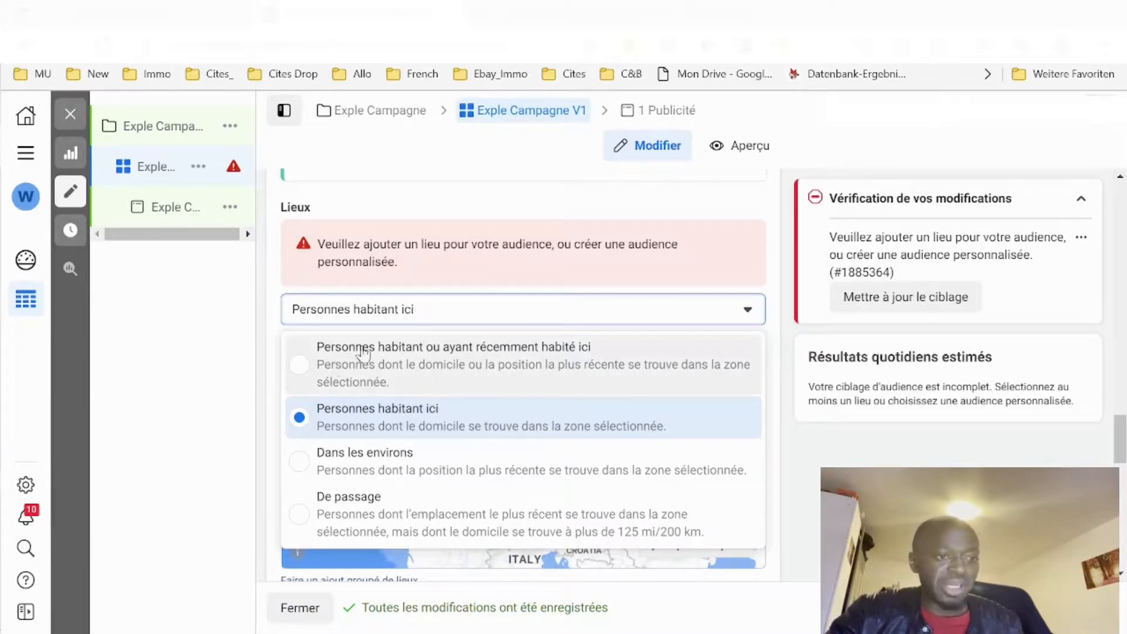
{"action": "left_click", "coordinate": [587, 360]}
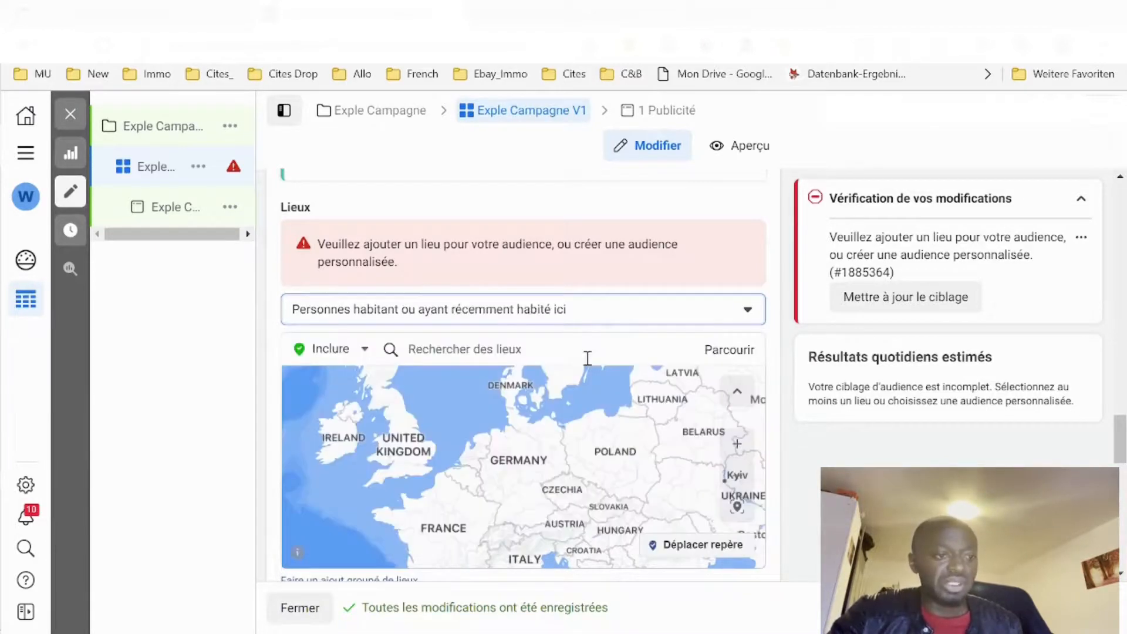
Step: Search for Yaoundé and include Yaoundé, Centre Region, Cameroun, in the audience locations
{"action": "left_click", "coordinate": [525, 349]}
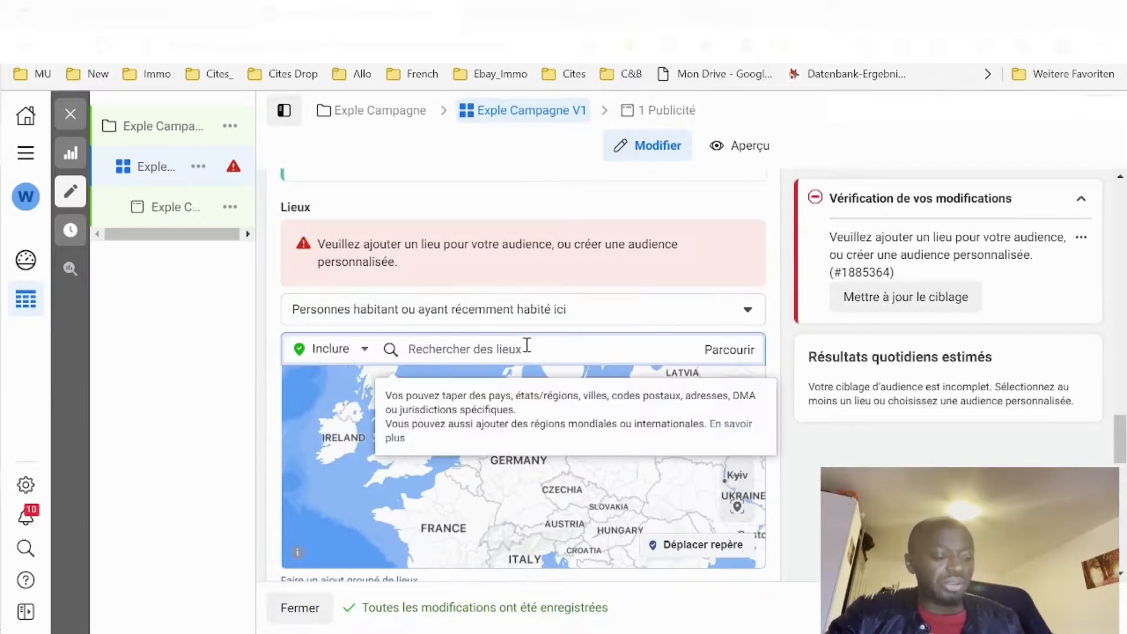
{"action": "type", "text": "ca"}
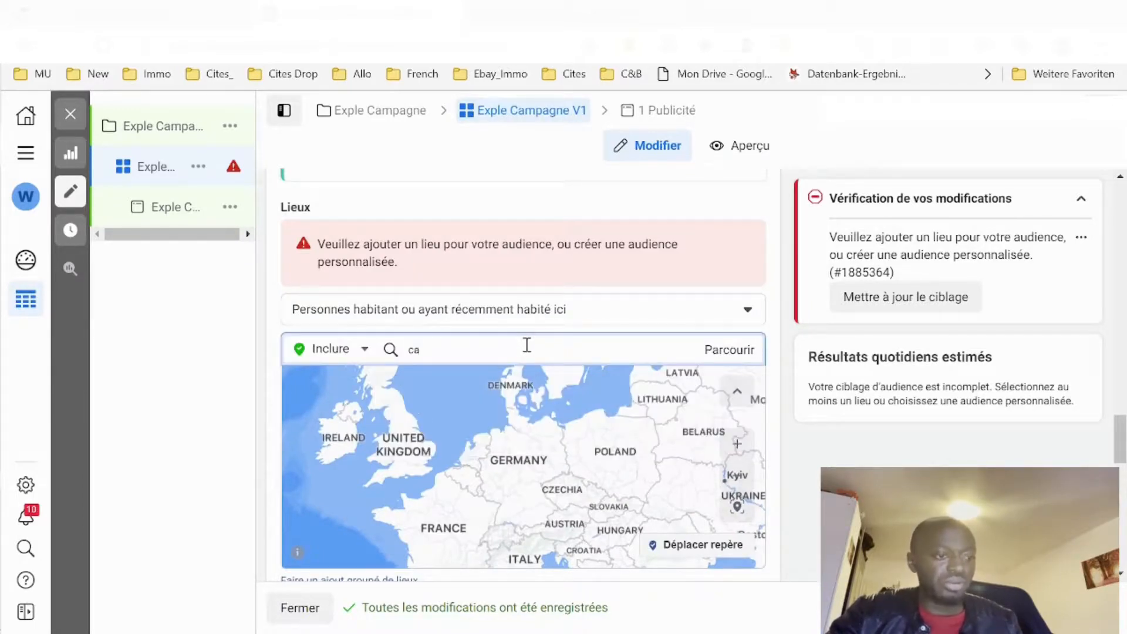
{"action": "key", "text": "BackSpace"}
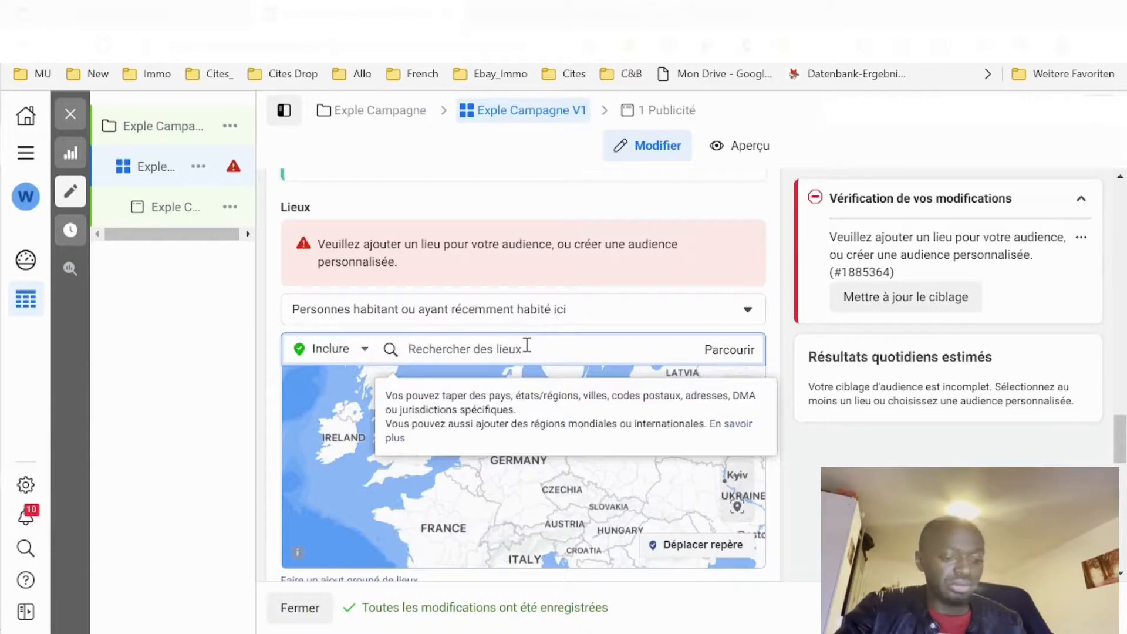
{"action": "type", "text": "yaounde"}
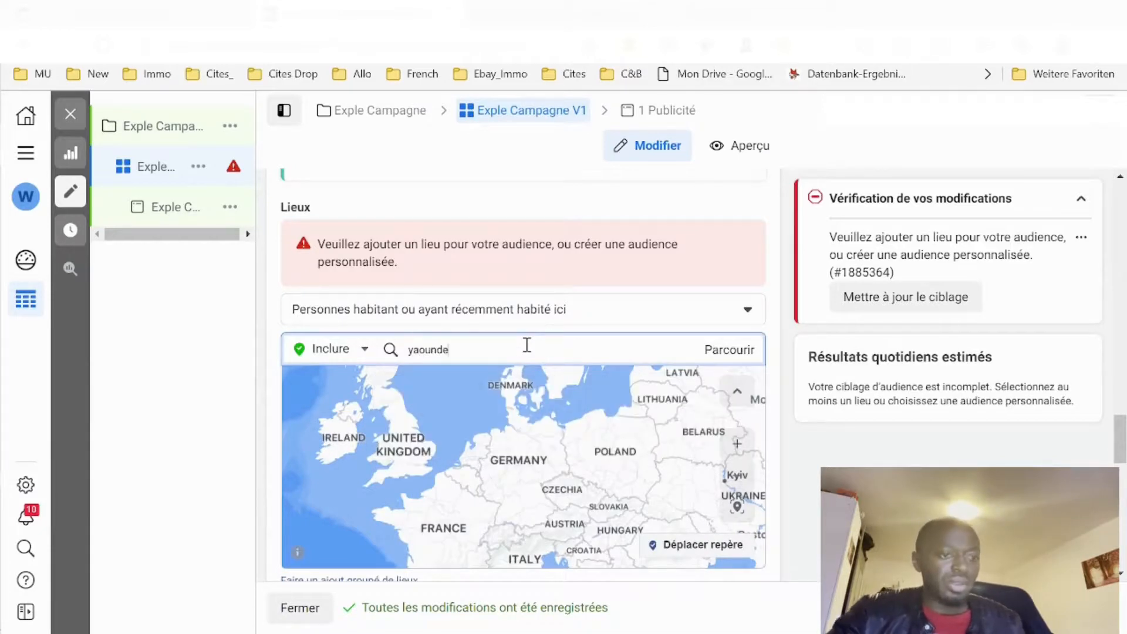
{"action": "left_click", "coordinate": [555, 387]}
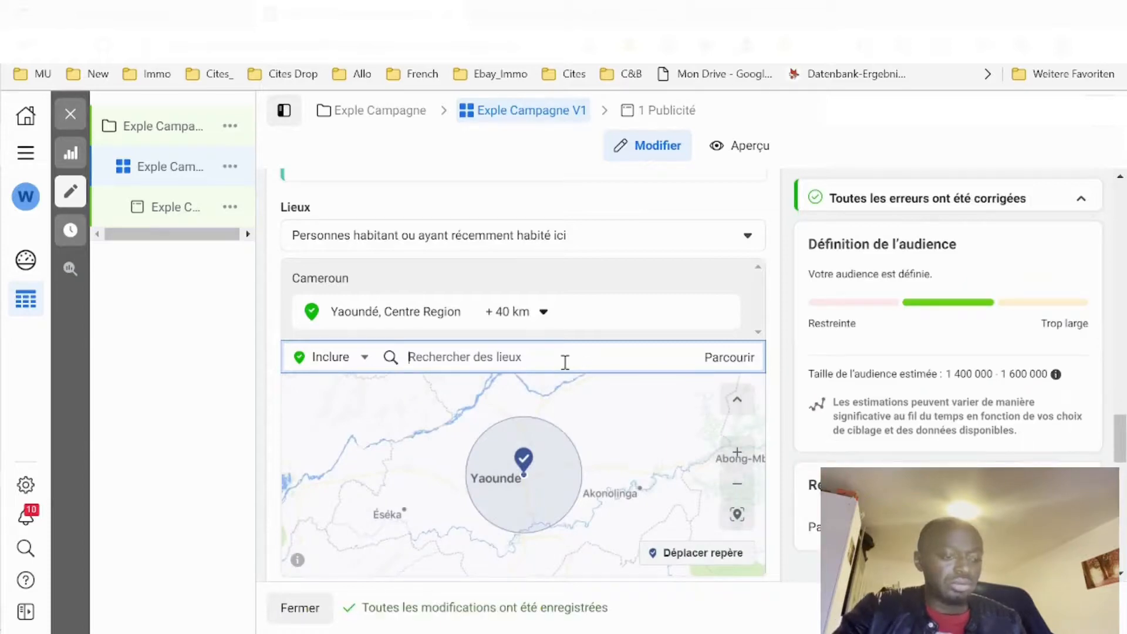
Step: Search for Douala and include Douala, Littoral Region, Cameroun, in the audience locations
{"action": "type", "text": "d"}
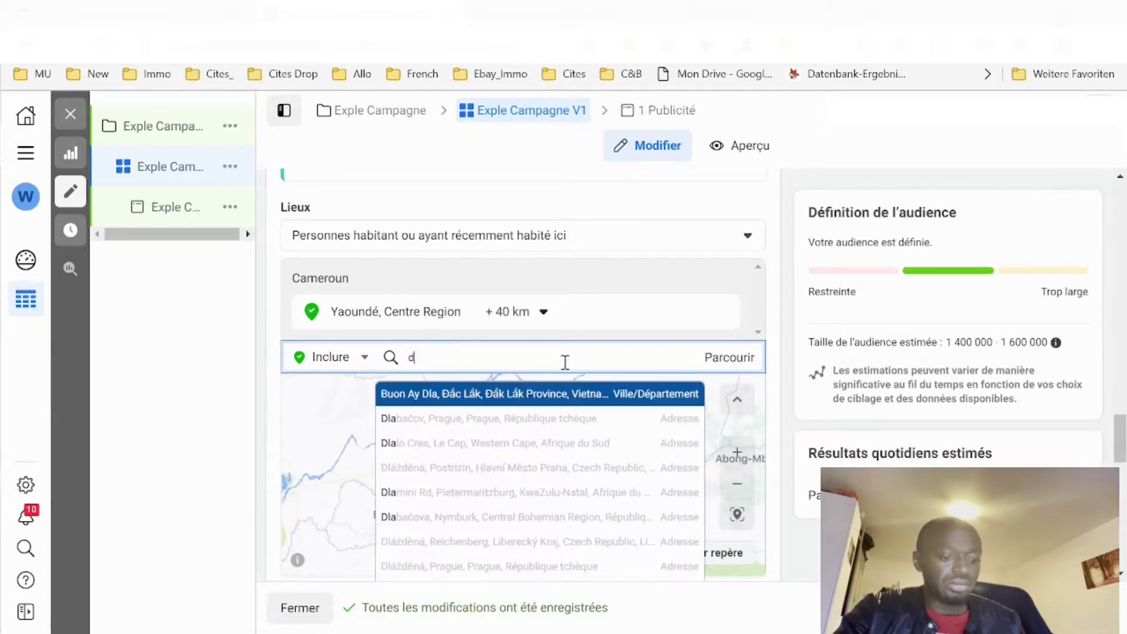
{"action": "type", "text": "laoul"}
{"action": "key", "text": "BackSpace"}
{"action": "type", "text": "ala"}
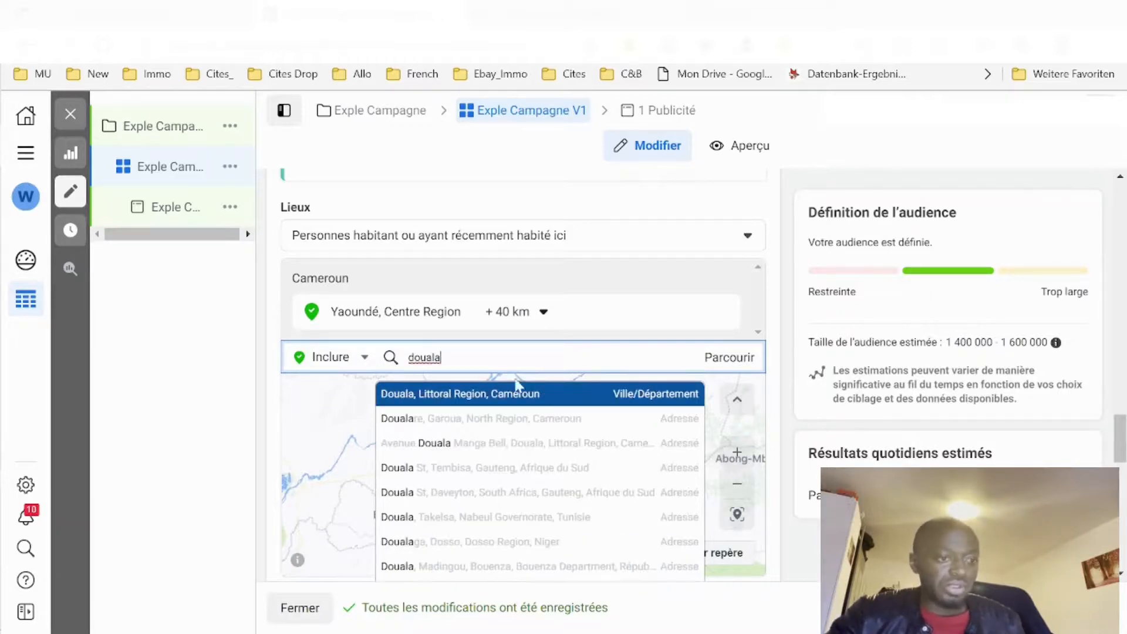
{"action": "left_click", "coordinate": [503, 380]}
{"action": "left_click", "coordinate": [469, 369]}
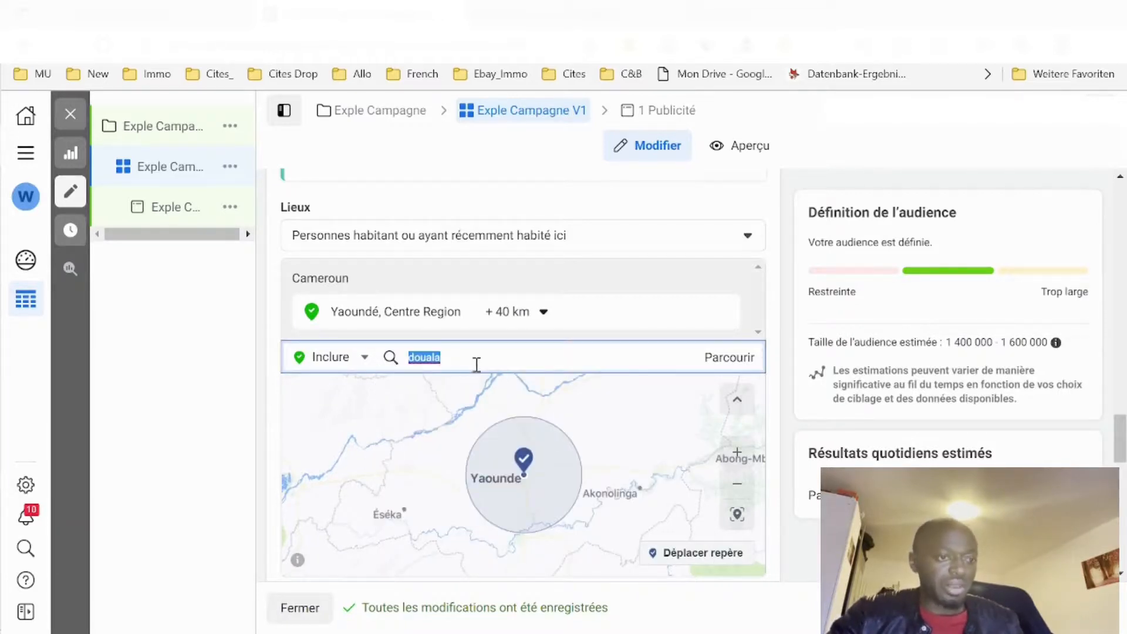
{"action": "left_click", "coordinate": [475, 358]}
{"action": "key", "text": "BackSpace"}
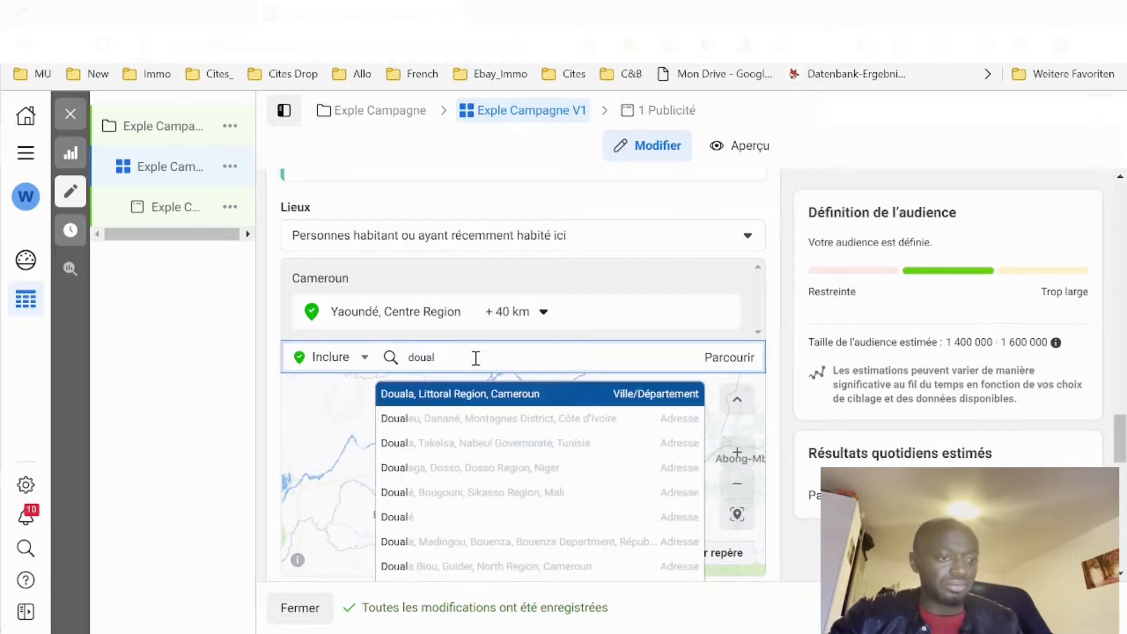
{"action": "left_click", "coordinate": [464, 398]}
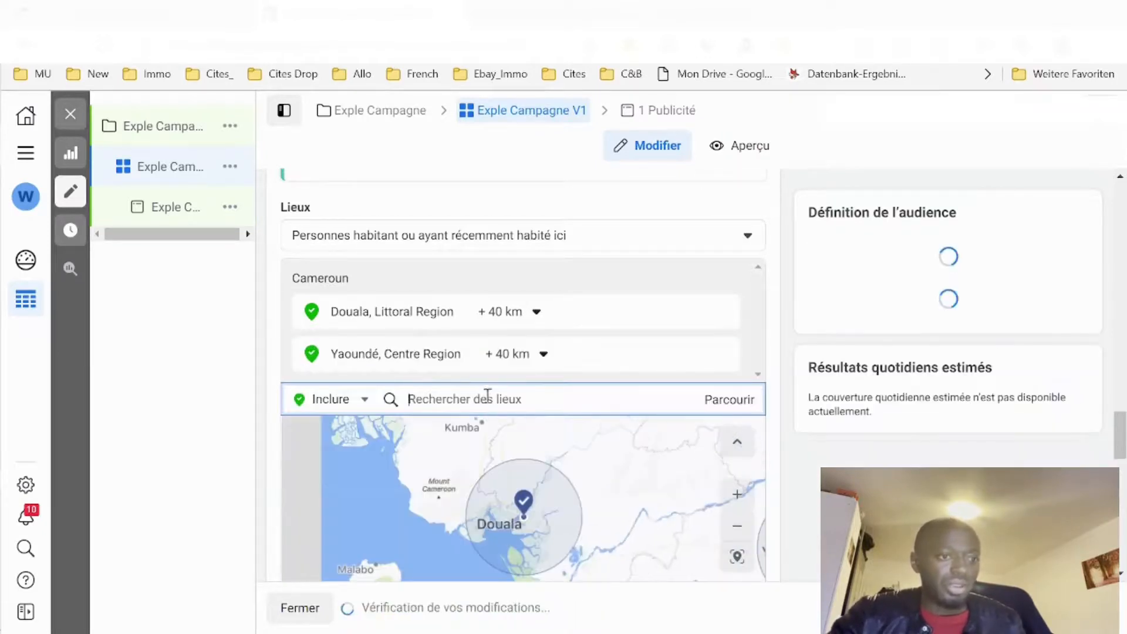
Step: Set the targeting radius to 80 km for both Yaoundé and Douala
{"action": "left_click", "coordinate": [548, 358]}
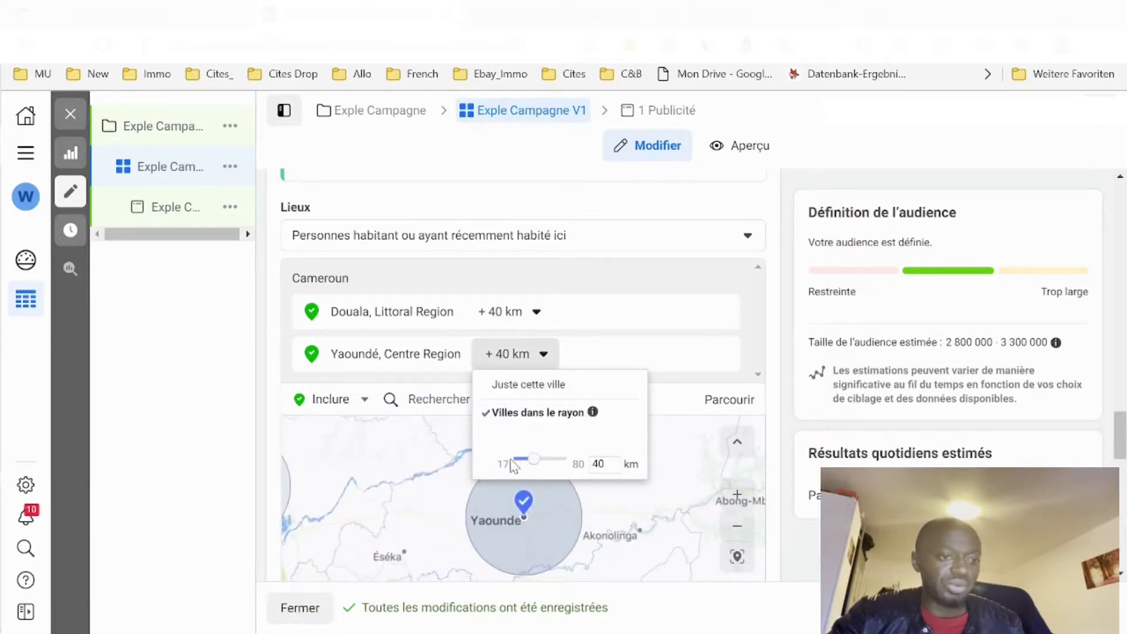
{"action": "left_click", "coordinate": [540, 354]}
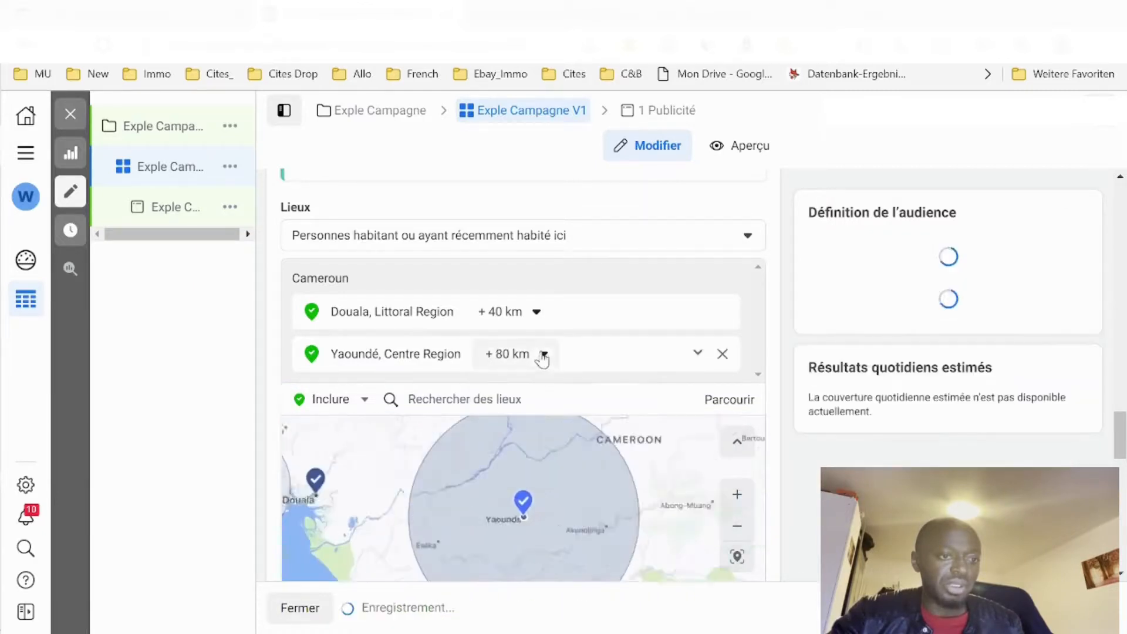
{"action": "left_click", "coordinate": [533, 312]}
{"action": "left_click_drag", "start_coordinate": [527, 418], "coordinate": [559, 418]}
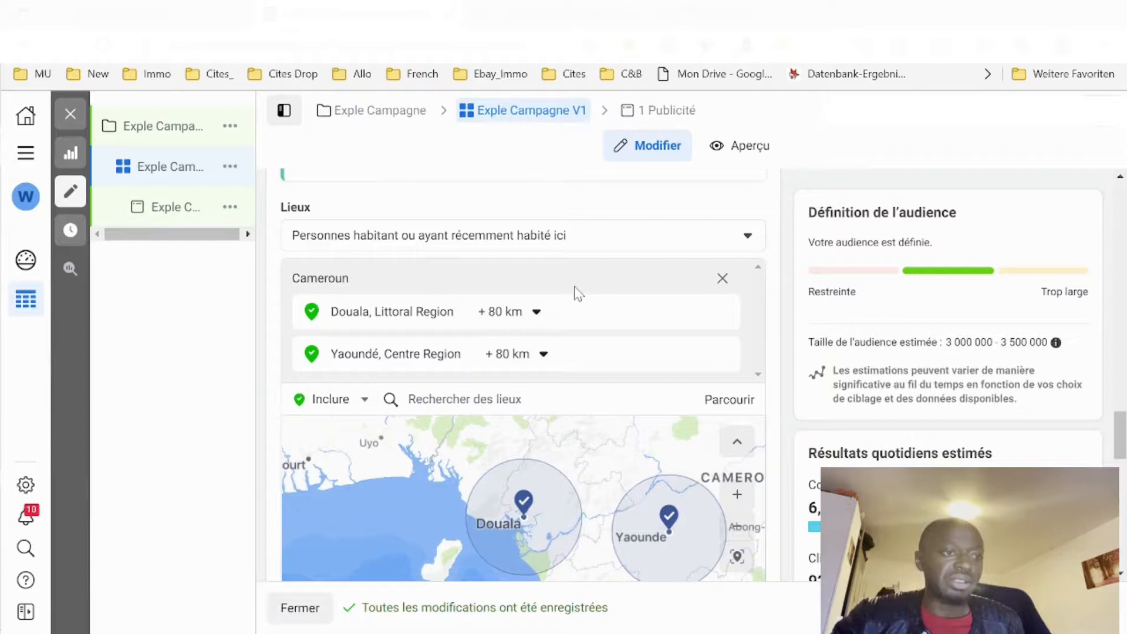
Step: Examine the location map and the age, gender, advanced targeting, custom audience and placement settings of the ad set
{"action": "scroll", "coordinate": [578, 291], "scroll_direction": "up", "scroll_amount": 2}
{"action": "scroll", "coordinate": [575, 287], "scroll_direction": "down", "scroll_amount": 7}
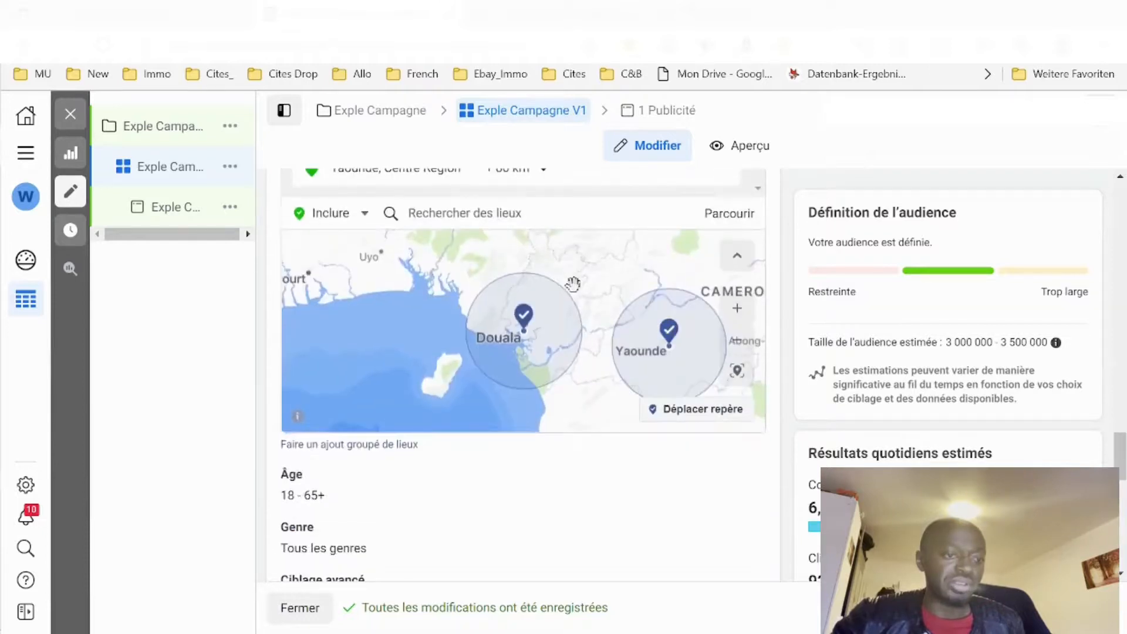
{"action": "scroll", "coordinate": [575, 287], "scroll_direction": "down", "scroll_amount": 6}
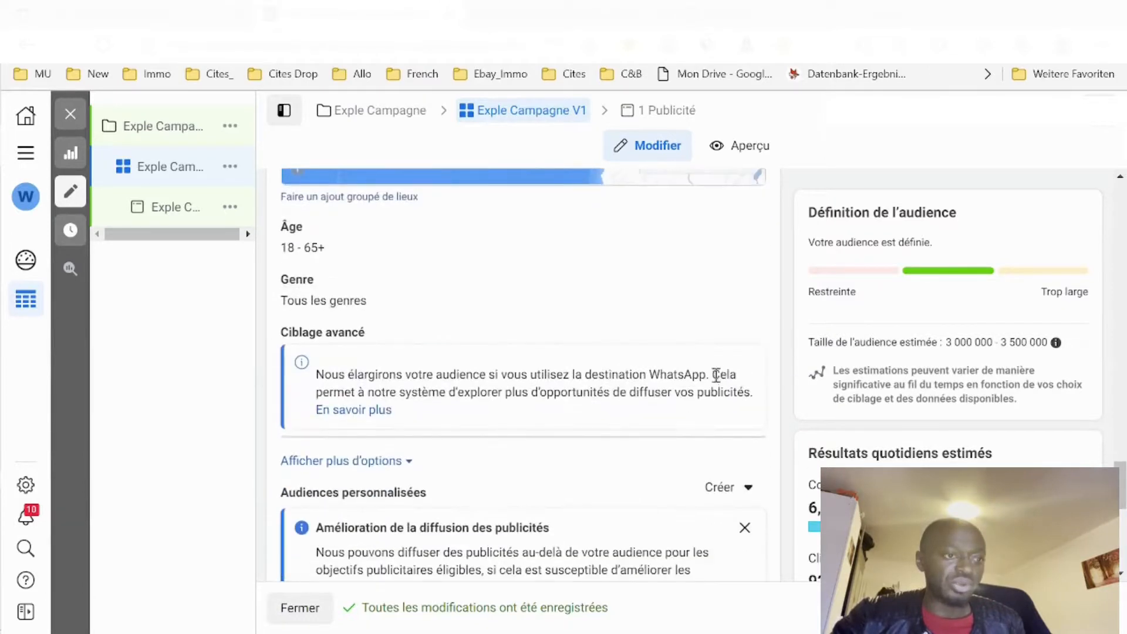
{"action": "scroll", "coordinate": [704, 371], "scroll_direction": "up", "scroll_amount": 5}
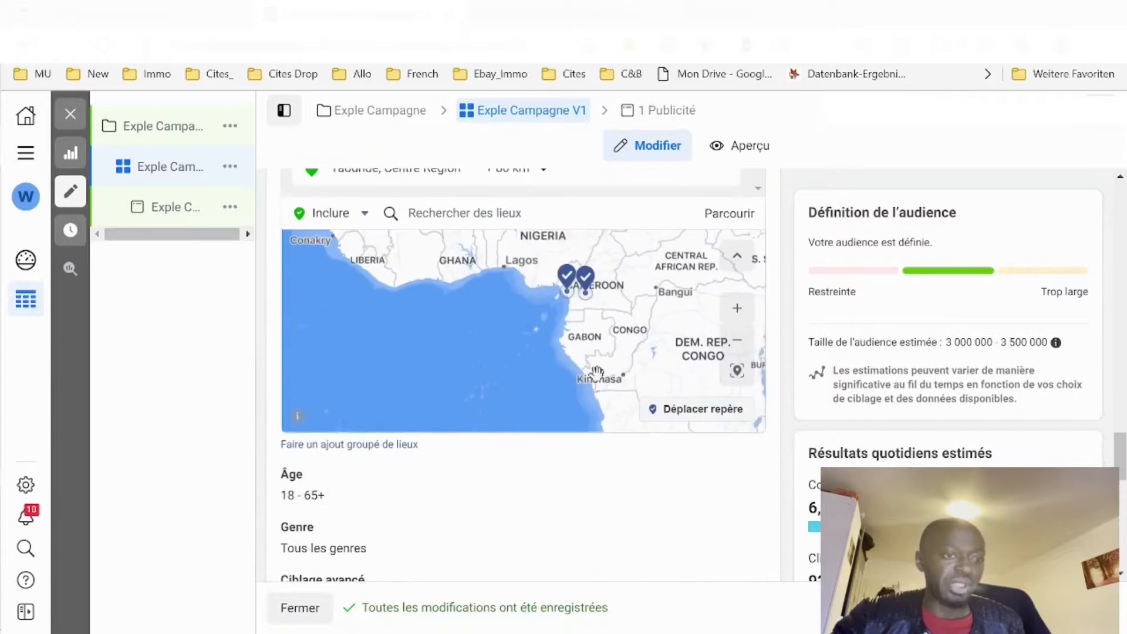
{"action": "scroll", "coordinate": [614, 454], "scroll_direction": "down", "scroll_amount": 2}
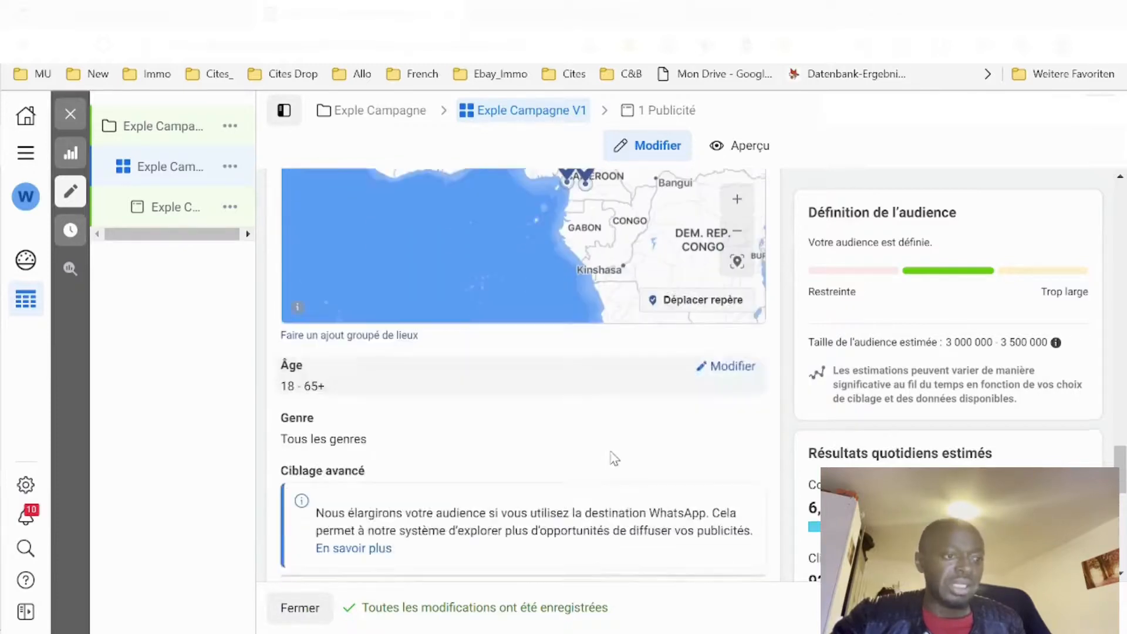
{"action": "mouse_move", "coordinate": [296, 414]}
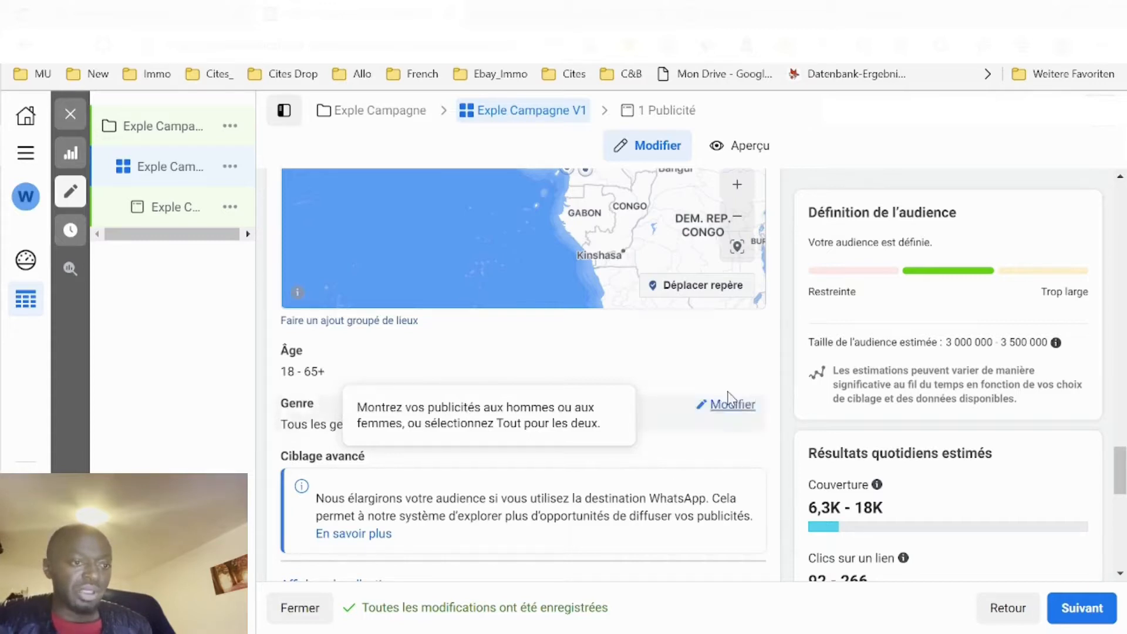
{"action": "scroll", "coordinate": [727, 390], "scroll_direction": "down", "scroll_amount": 6}
{"action": "scroll", "coordinate": [625, 402], "scroll_direction": "down", "scroll_amount": 2}
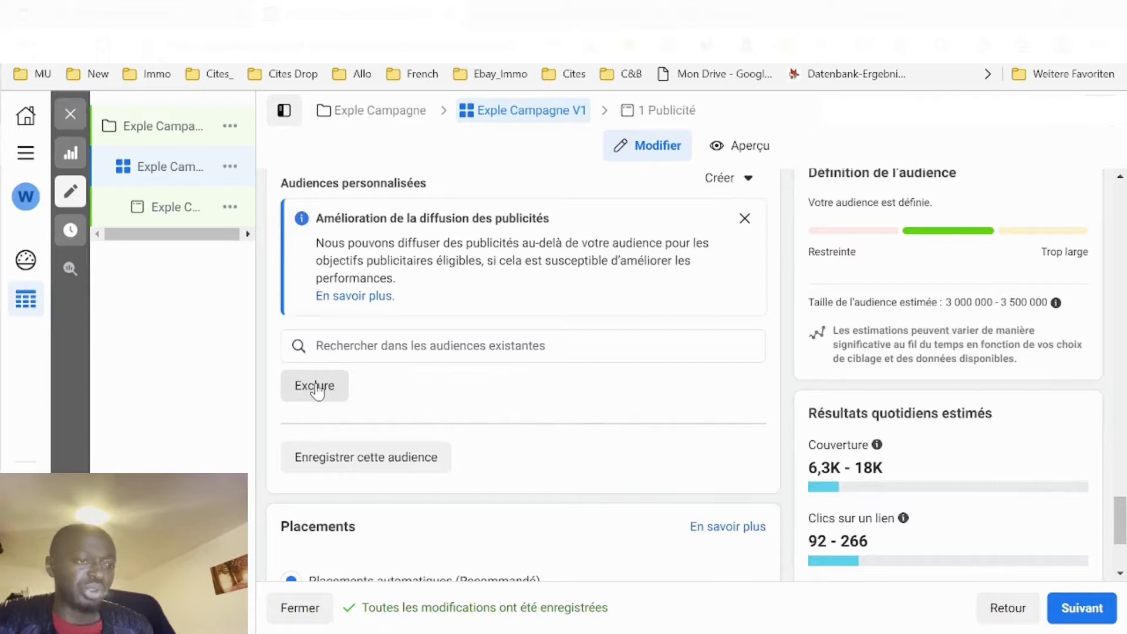
{"action": "scroll", "coordinate": [320, 392], "scroll_direction": "up", "scroll_amount": 3}
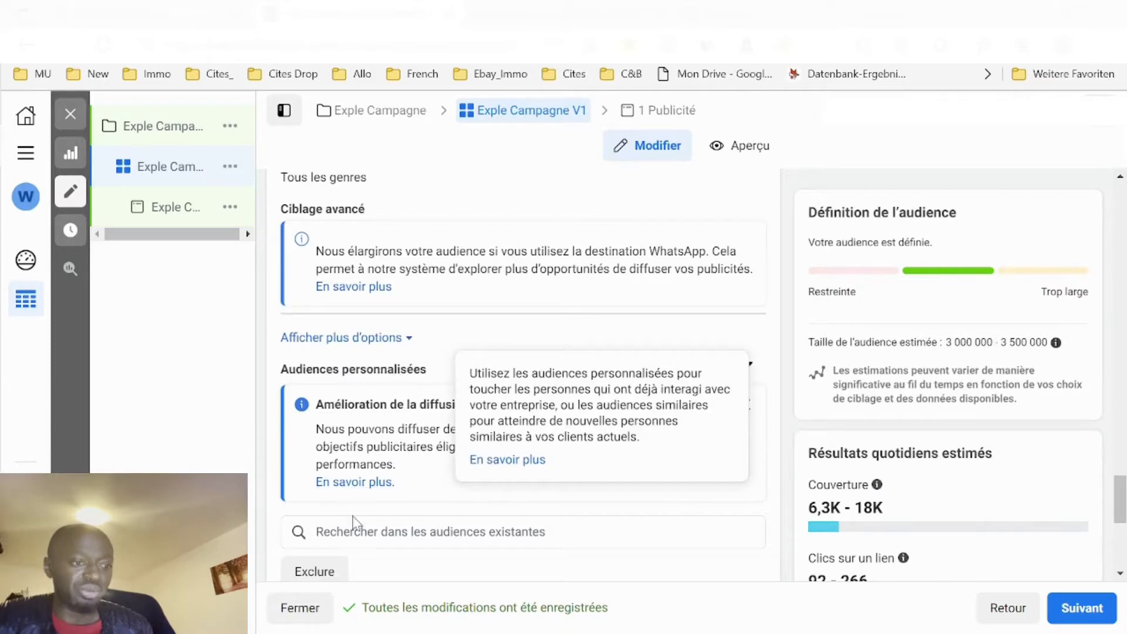
{"action": "left_click", "coordinate": [390, 531]}
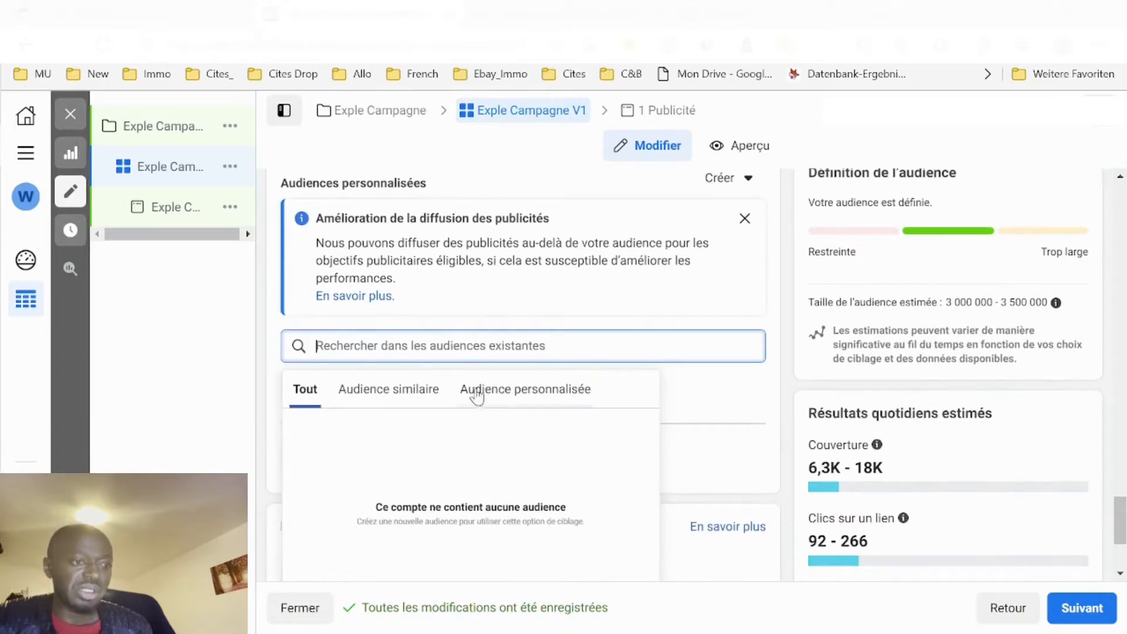
{"action": "scroll", "coordinate": [440, 352], "scroll_direction": "up", "scroll_amount": 3}
{"action": "scroll", "coordinate": [376, 339], "scroll_direction": "down", "scroll_amount": 6}
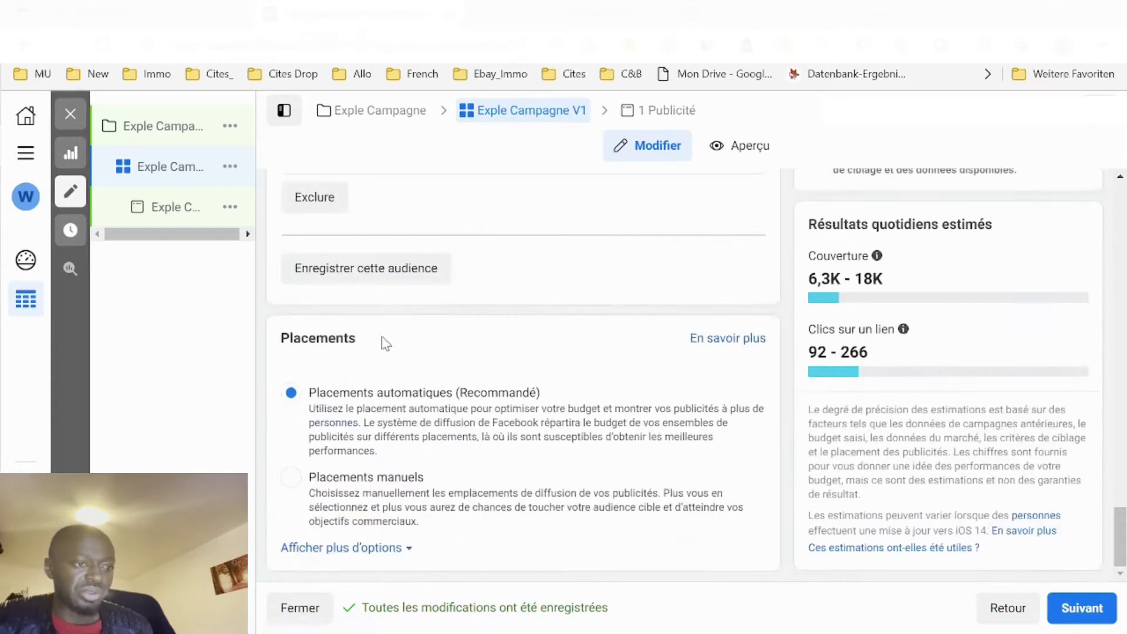
Step: Expand the additional targeting options and open the audience's language setting for editing
{"action": "scroll", "coordinate": [433, 377], "scroll_direction": "up", "scroll_amount": 7}
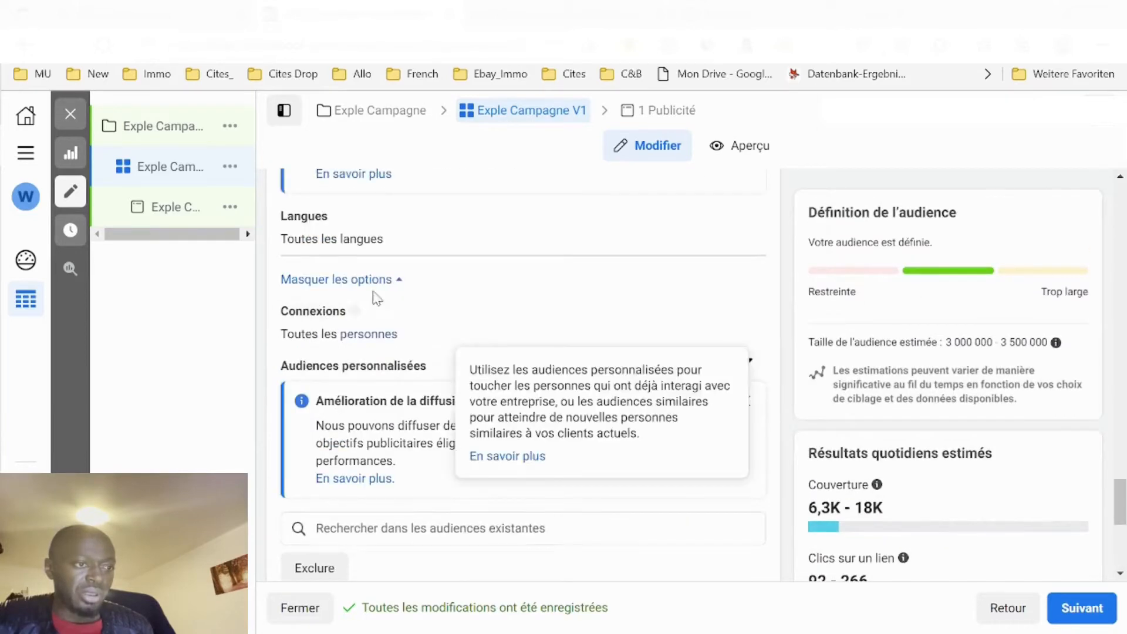
{"action": "scroll", "coordinate": [376, 298], "scroll_direction": "up", "scroll_amount": 3}
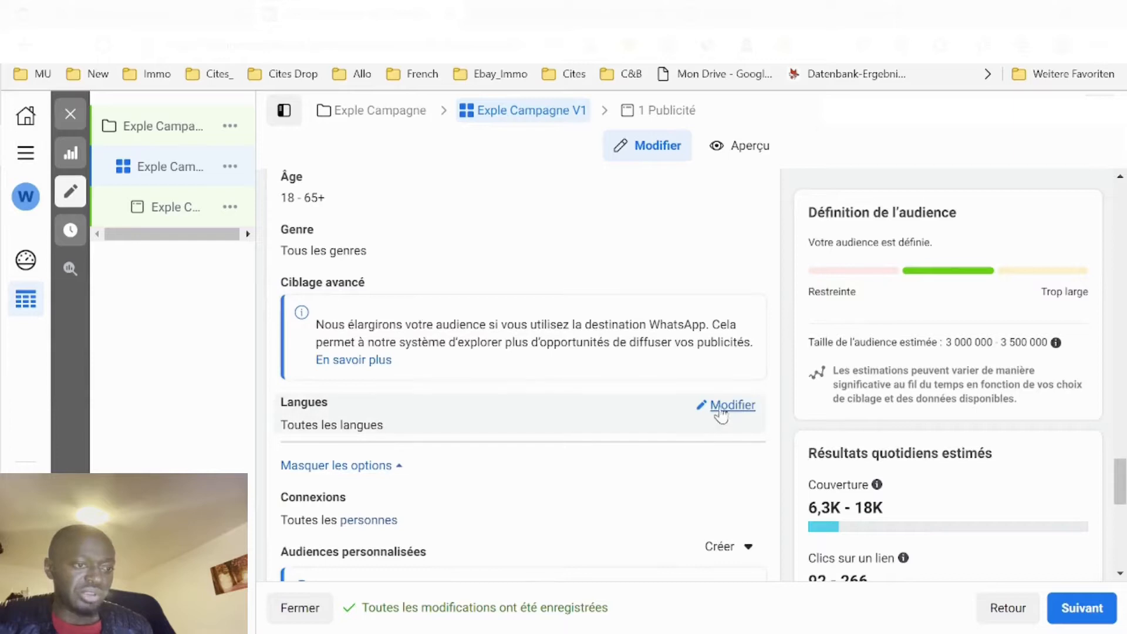
{"action": "left_click", "coordinate": [720, 407]}
{"action": "scroll", "coordinate": [663, 422], "scroll_direction": "down", "scroll_amount": 3}
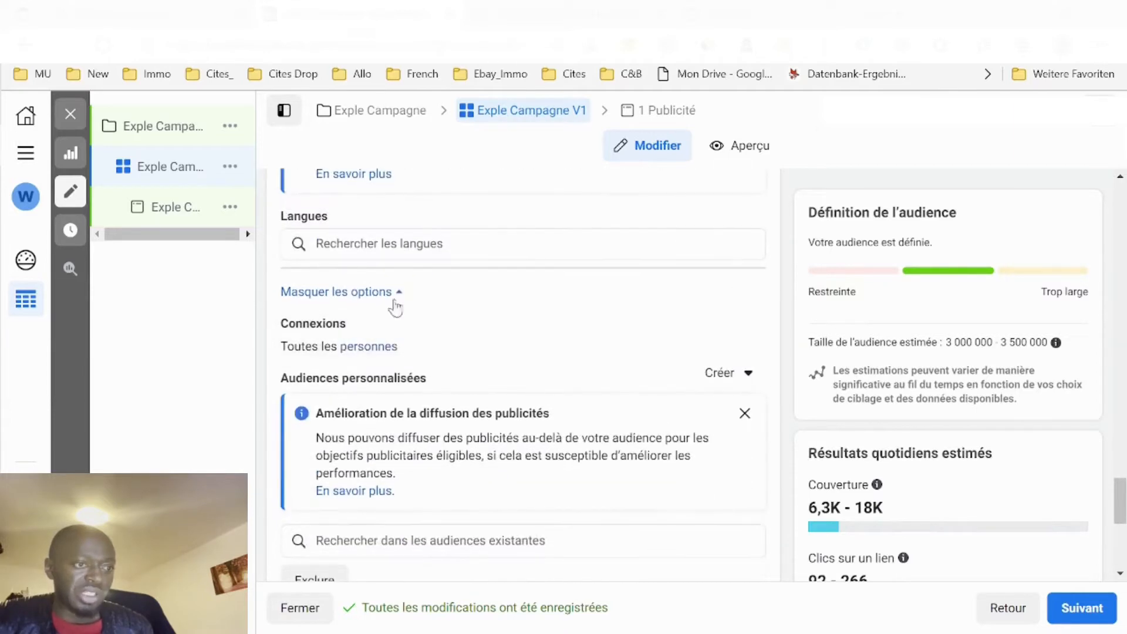
Step: Open the audience's Connexions setting for editing and examine the available Facebook Page and application connection types
{"action": "mouse_move", "coordinate": [352, 360]}
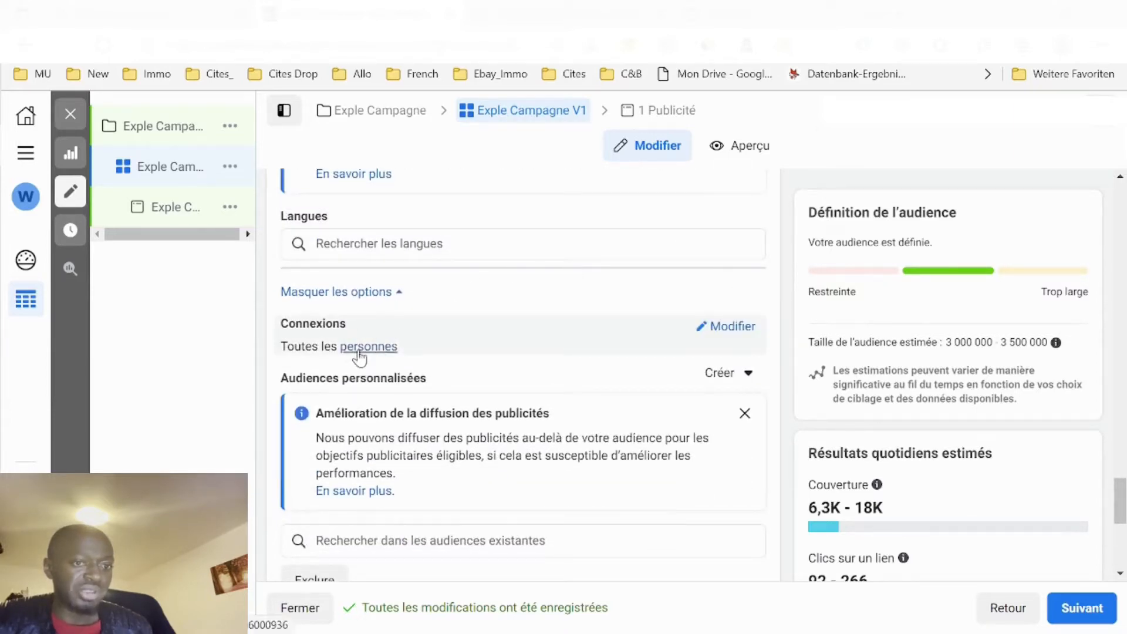
{"action": "left_click", "coordinate": [730, 333]}
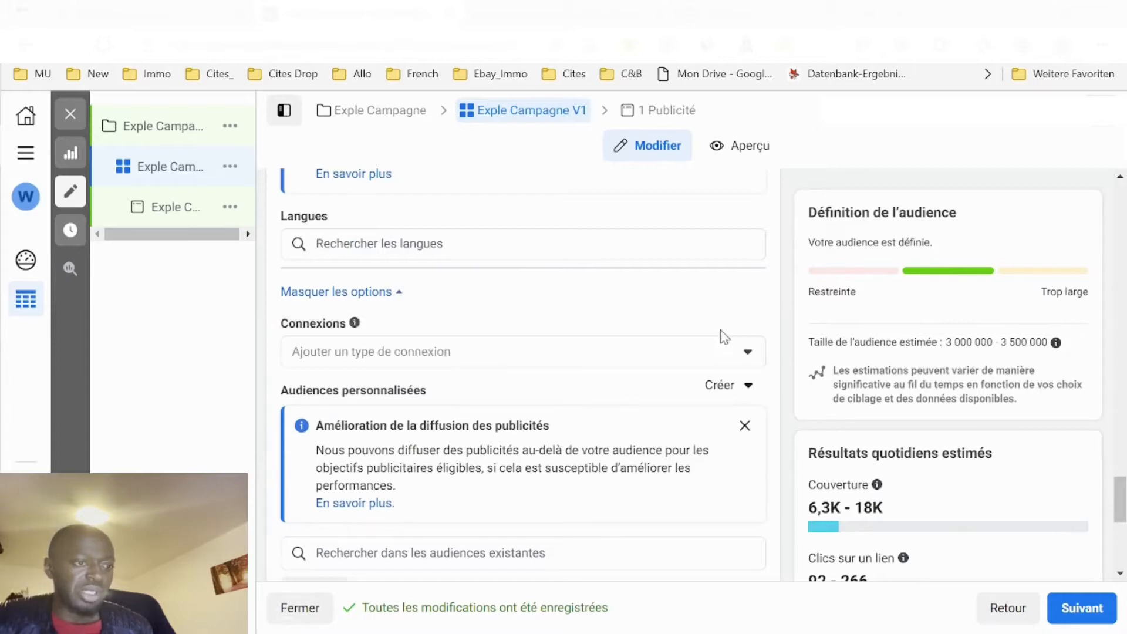
{"action": "left_click", "coordinate": [448, 359]}
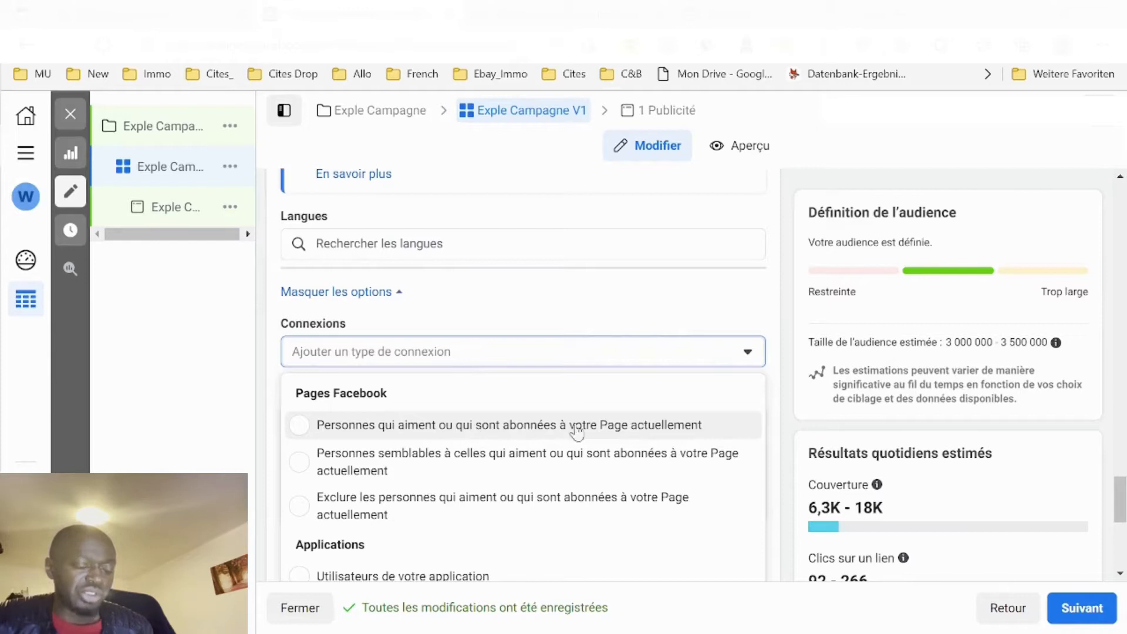
{"action": "scroll", "coordinate": [423, 551], "scroll_direction": "down", "scroll_amount": 1}
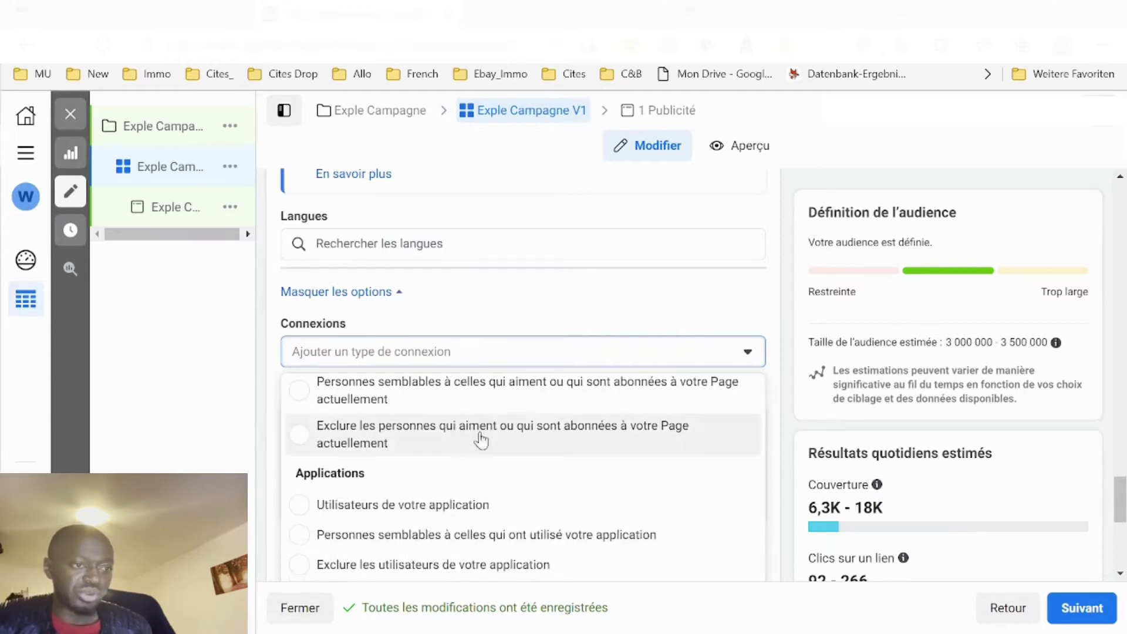
{"action": "left_click", "coordinate": [552, 294]}
{"action": "scroll", "coordinate": [536, 354], "scroll_direction": "down", "scroll_amount": 3}
{"action": "scroll", "coordinate": [519, 356], "scroll_direction": "up", "scroll_amount": 2}
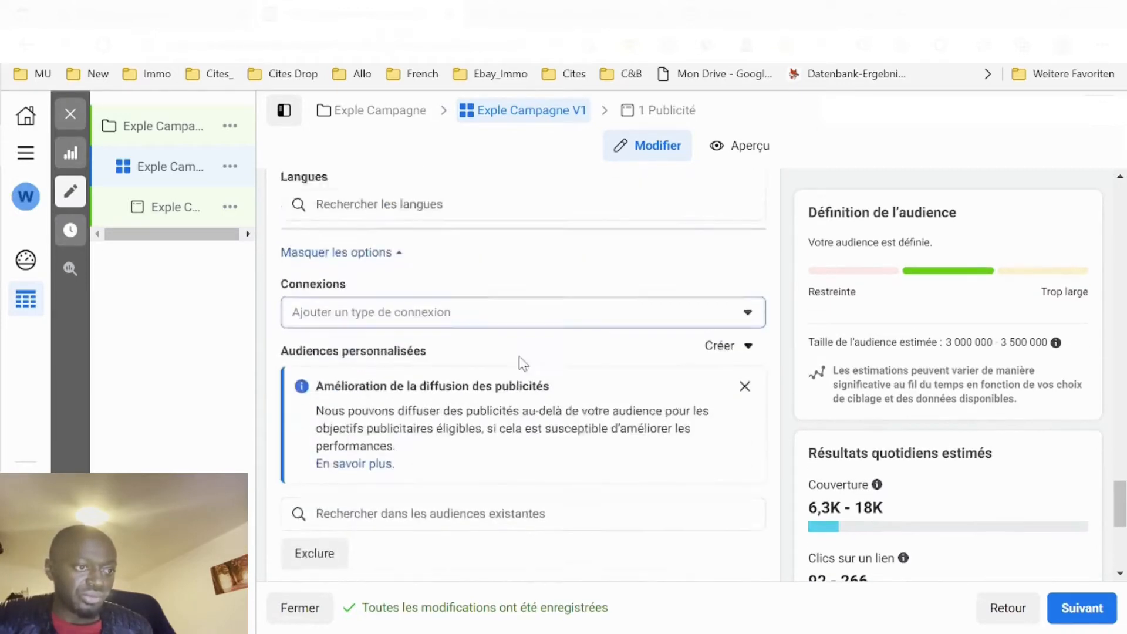
Step: Dismiss the similar-audience recommendation and examine the option for saving this audience, above the ad set's placements
{"action": "scroll", "coordinate": [520, 364], "scroll_direction": "up", "scroll_amount": 8}
{"action": "scroll", "coordinate": [521, 363], "scroll_direction": "down", "scroll_amount": 7}
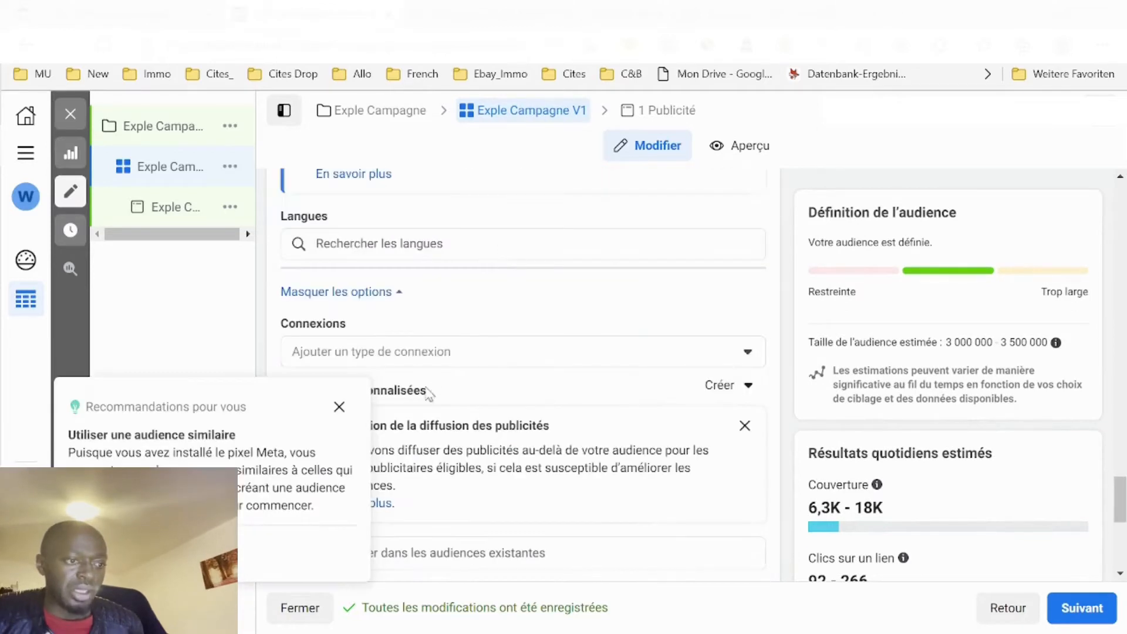
{"action": "left_click", "coordinate": [338, 407]}
{"action": "scroll", "coordinate": [438, 369], "scroll_direction": "down", "scroll_amount": 5}
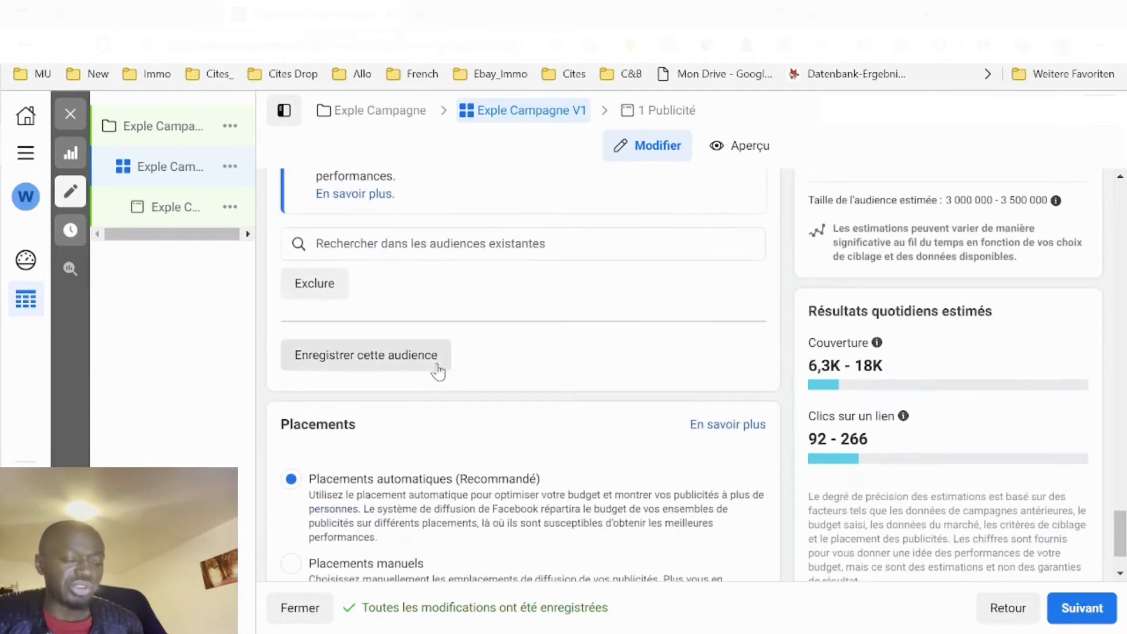
{"action": "scroll", "coordinate": [645, 376], "scroll_direction": "up", "scroll_amount": 1}
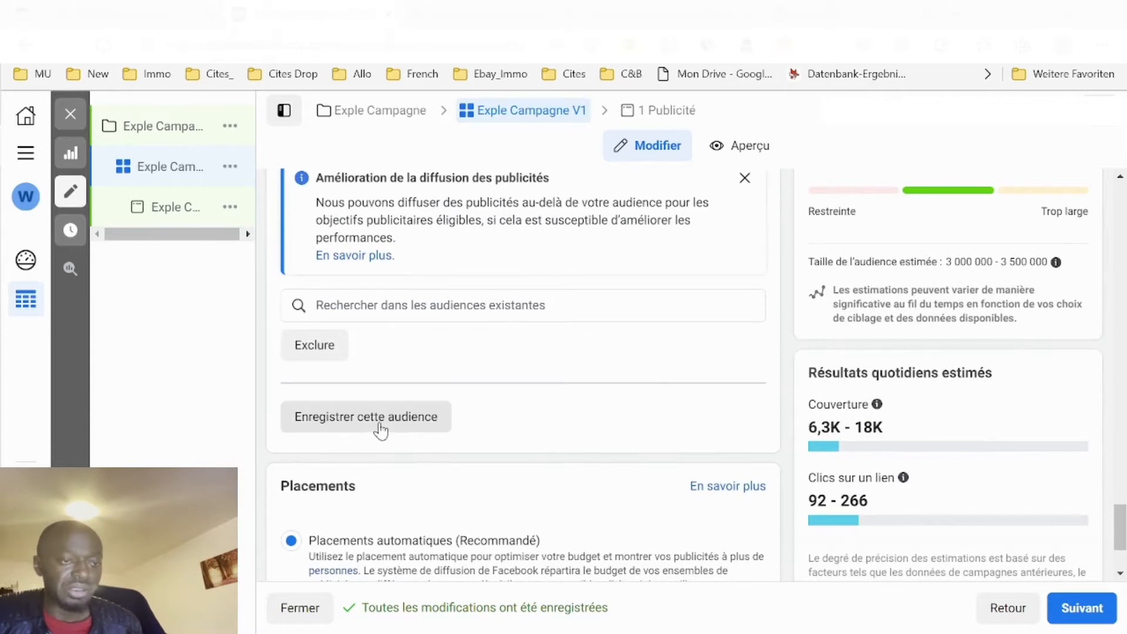
Step: Return to the start of the Audience section and examine the saved audiences available for reuse
{"action": "scroll", "coordinate": [646, 446], "scroll_direction": "up", "scroll_amount": 10}
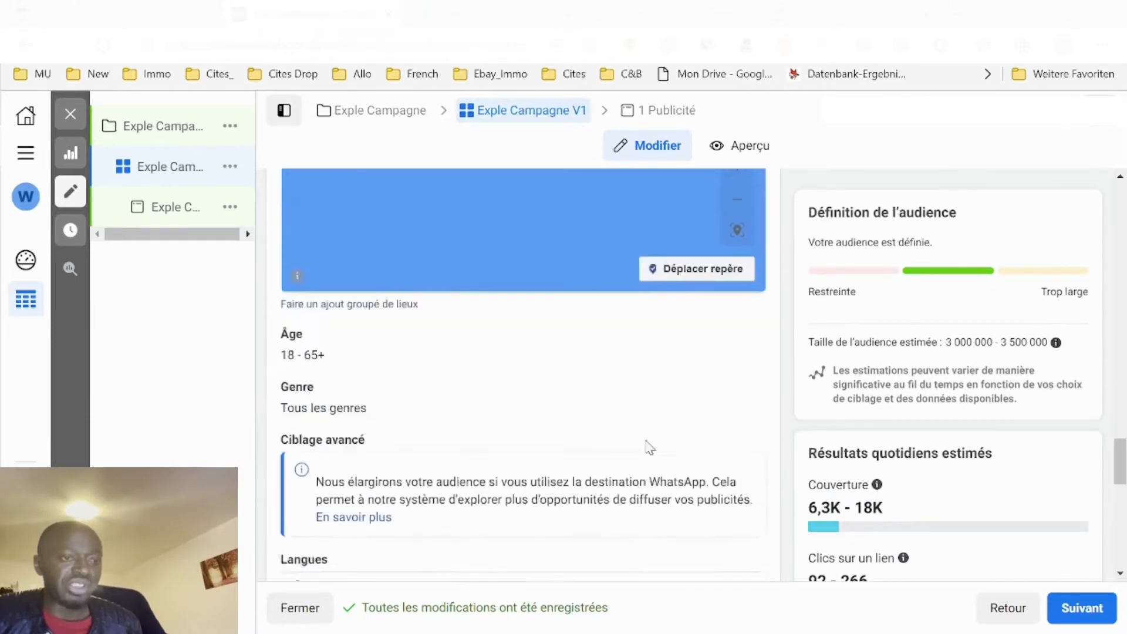
{"action": "scroll", "coordinate": [632, 382], "scroll_direction": "up", "scroll_amount": 4}
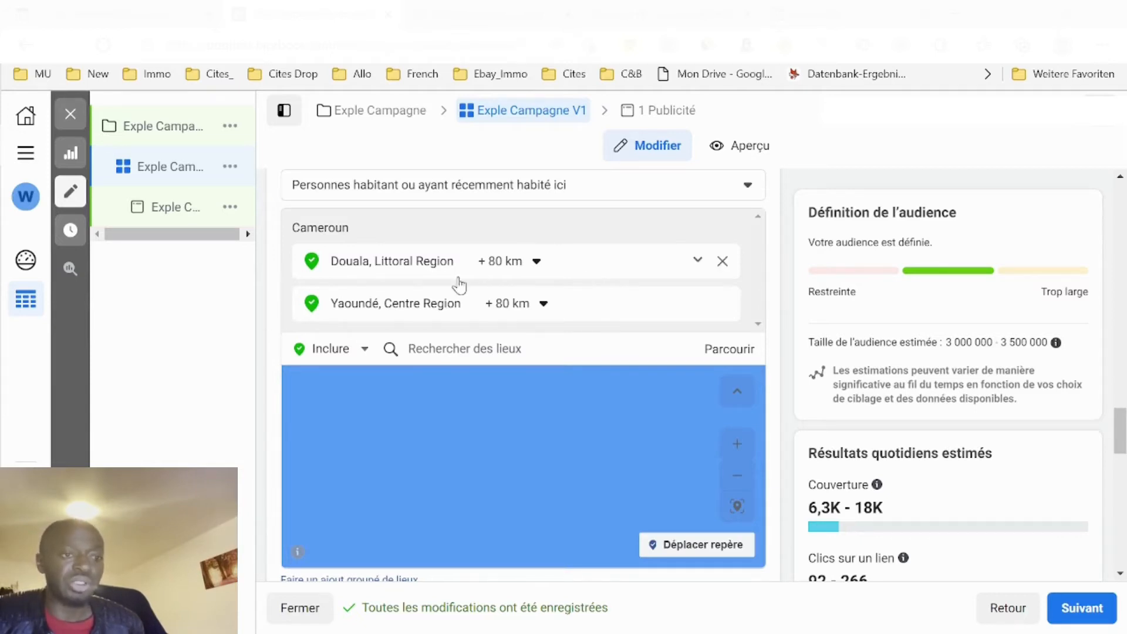
{"action": "scroll", "coordinate": [581, 331], "scroll_direction": "up", "scroll_amount": 4}
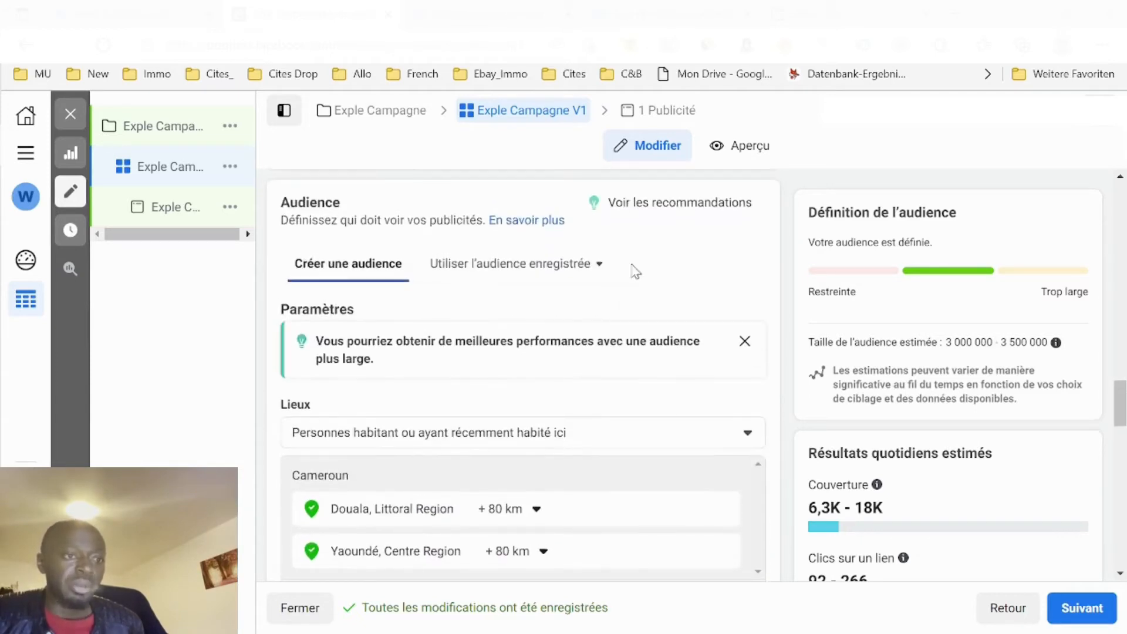
{"action": "left_click", "coordinate": [569, 266]}
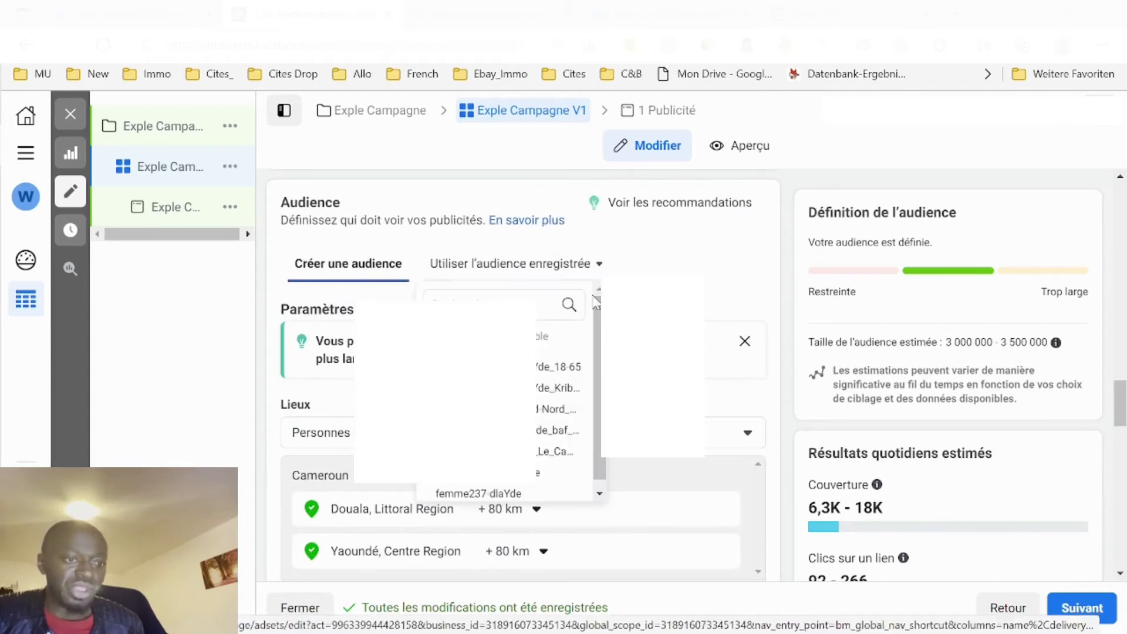
{"action": "mouse_move", "coordinate": [557, 422]}
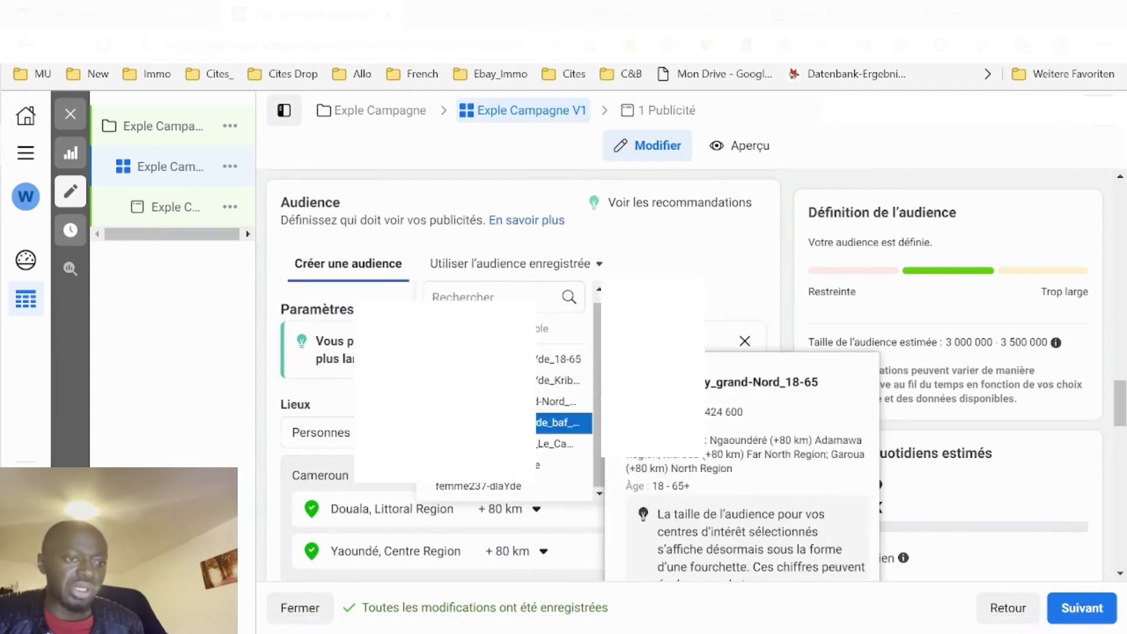